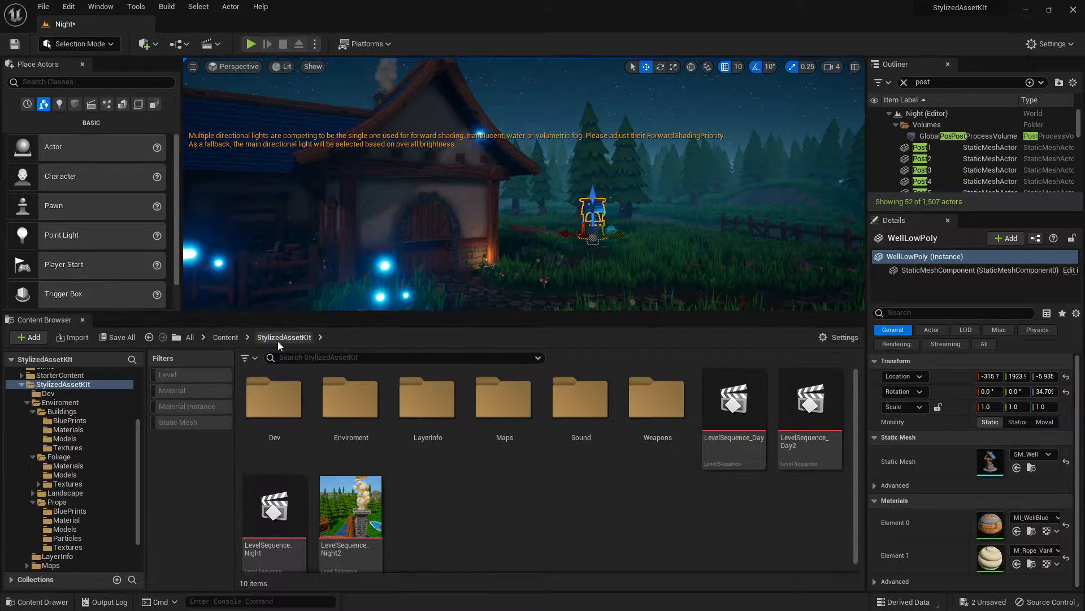
Open the StylizedAssetKit folder under Content and look over its subfolders, from Dev through Sound
{"action": "left_click", "coordinate": [226, 337]}
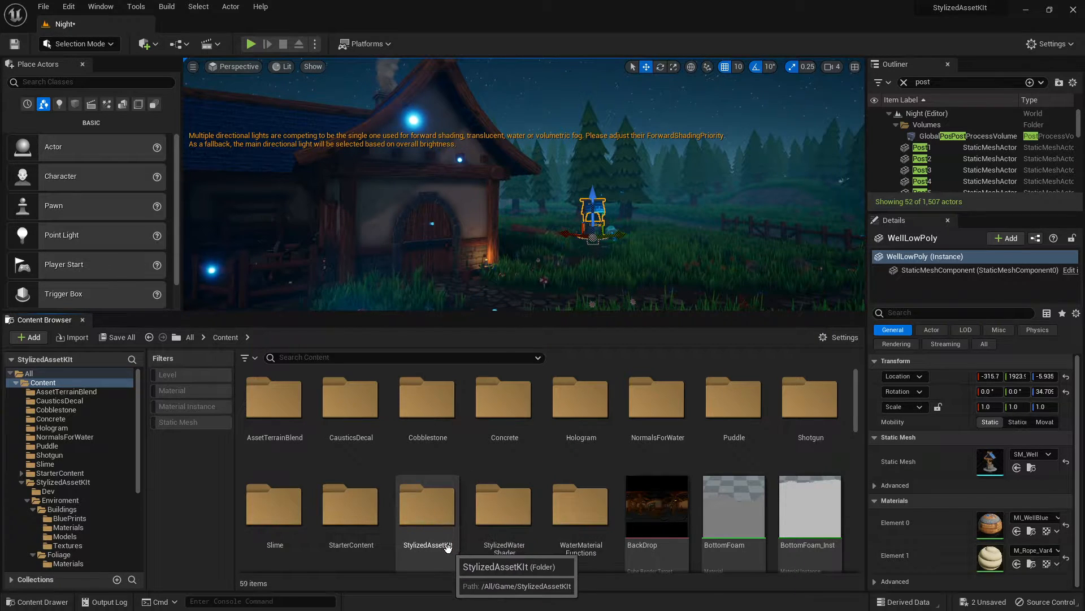
{"action": "double_click", "coordinate": [428, 516]}
{"action": "left_click", "coordinate": [266, 409]}
{"action": "left_click", "coordinate": [361, 409], "text": "ctrl"}
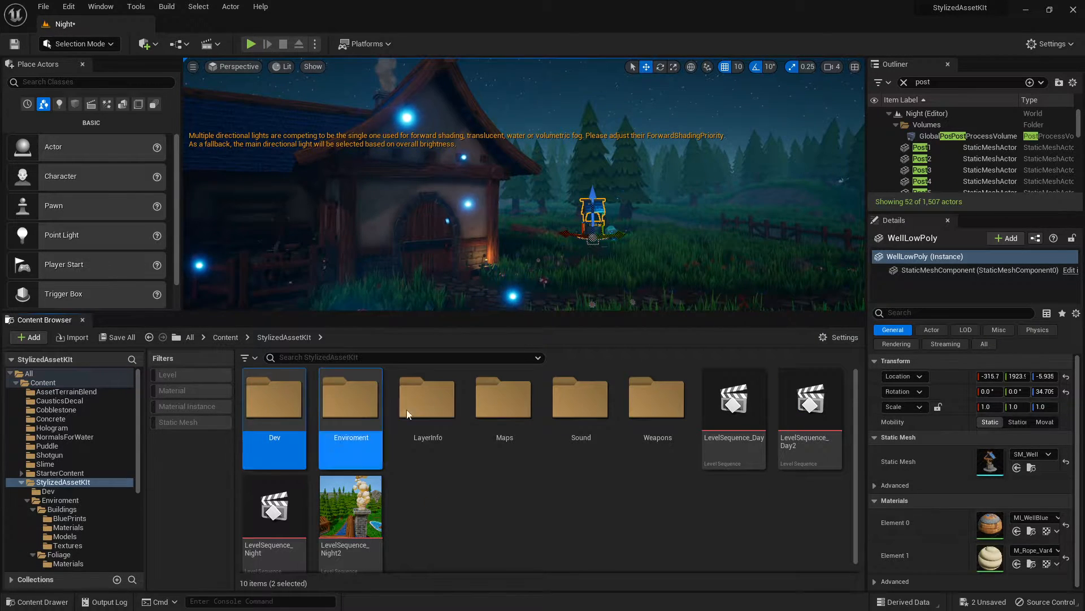
{"action": "left_click", "coordinate": [431, 408], "text": "ctrl"}
{"action": "left_click", "coordinate": [505, 408], "text": "ctrl"}
{"action": "left_click", "coordinate": [581, 408], "text": "ctrl"}
{"action": "left_click", "coordinate": [574, 495]}
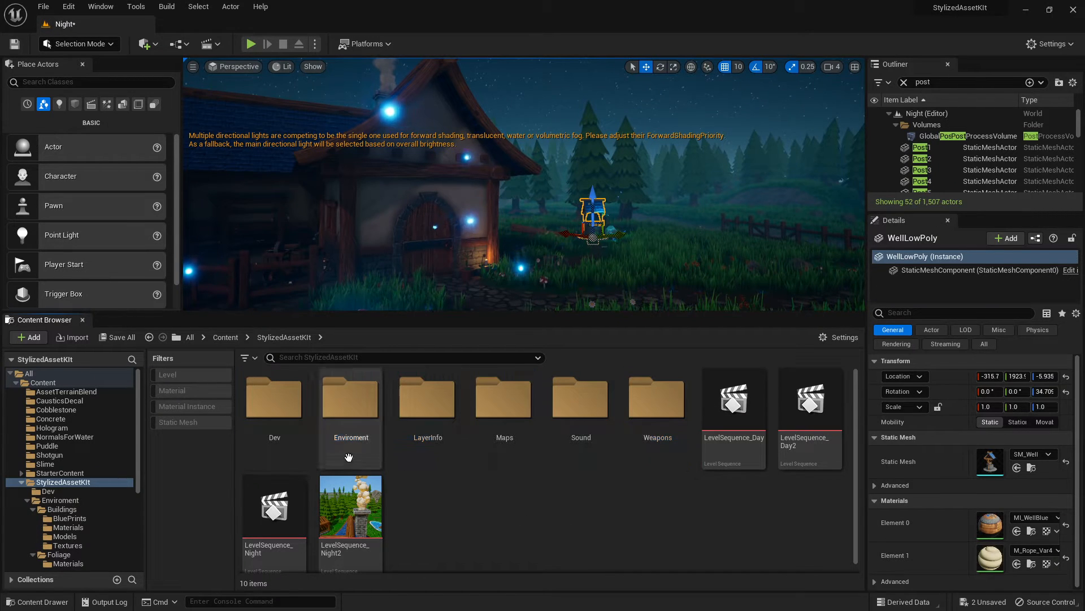
Browse through the Enviroment and Props folders to the prop Textures folder
{"action": "double_click", "coordinate": [359, 409]}
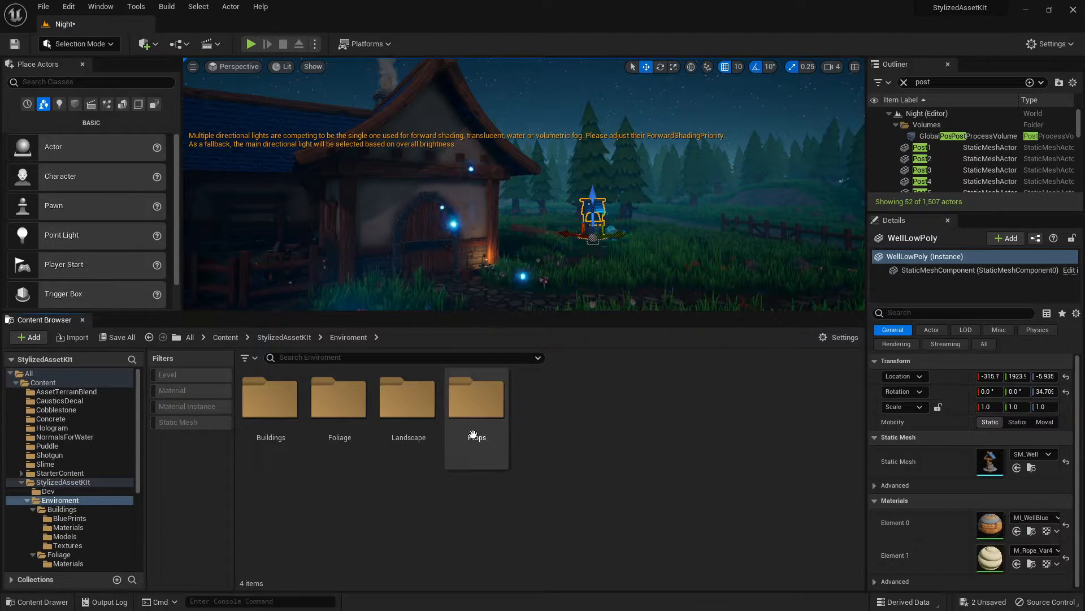
{"action": "double_click", "coordinate": [475, 403]}
{"action": "double_click", "coordinate": [545, 398]}
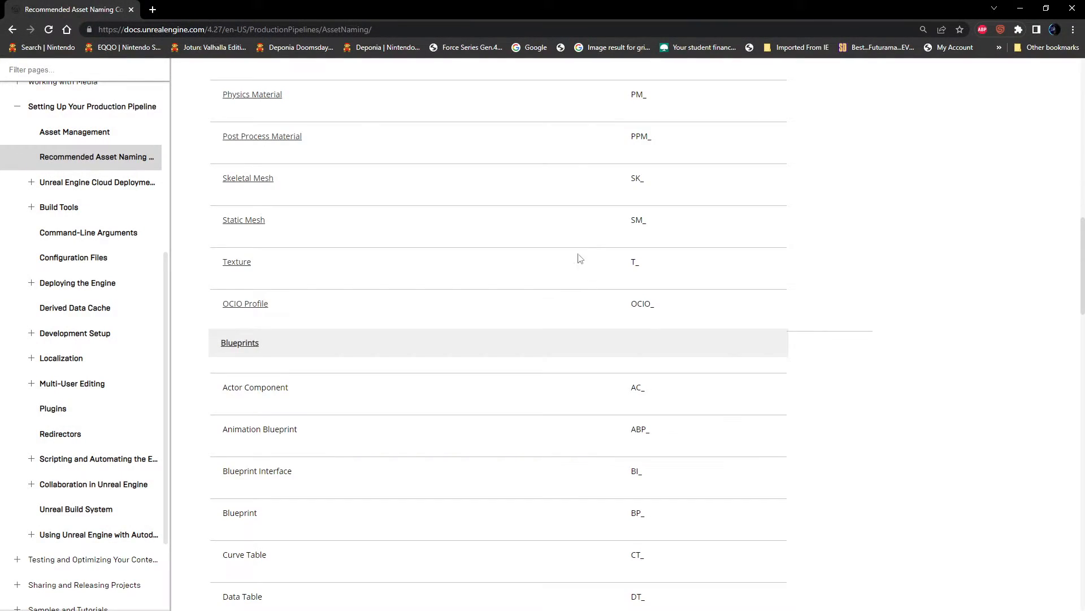
Switch to the browser and review the recommended prefixes for material instances, textures and static meshes in the asset naming documentation
{"action": "scroll", "coordinate": [579, 259], "scroll_direction": "up", "scroll_amount": 5}
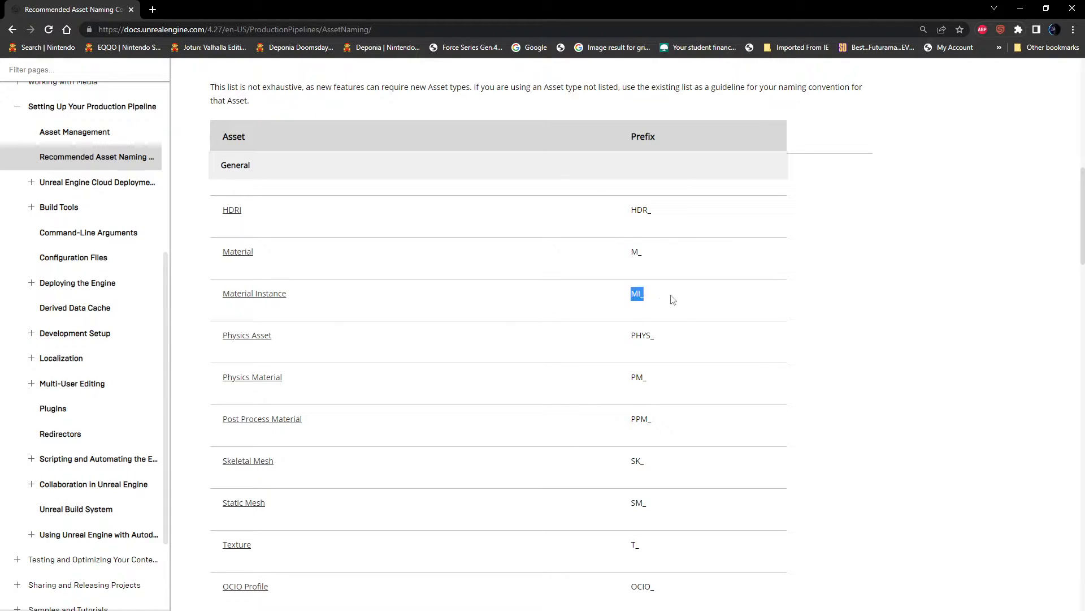
{"action": "scroll", "coordinate": [500, 407], "scroll_direction": "down", "scroll_amount": 1}
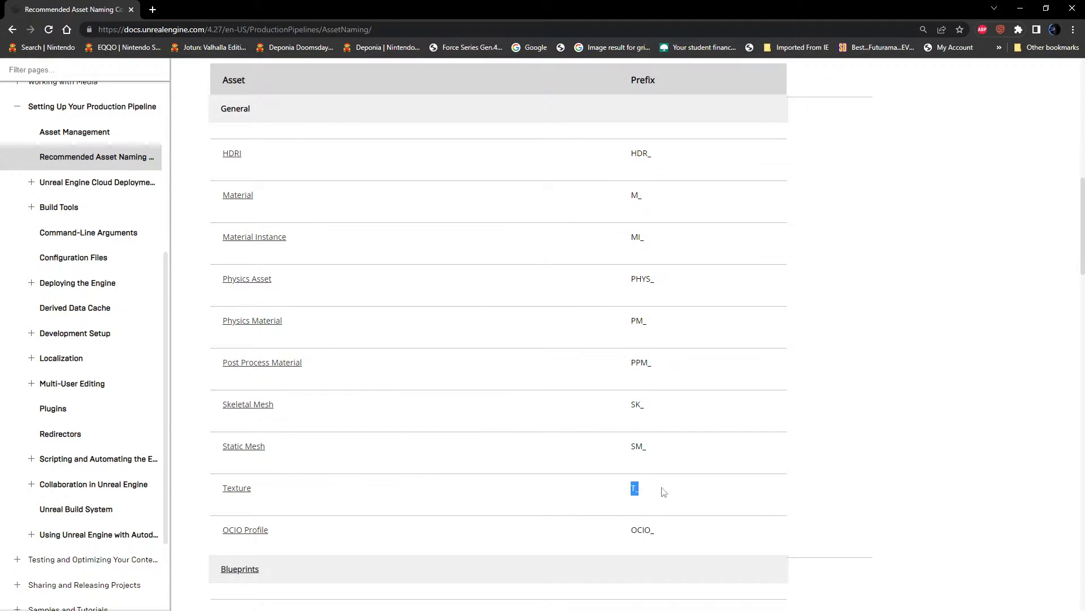
{"action": "scroll", "coordinate": [414, 388], "scroll_direction": "up", "scroll_amount": 1}
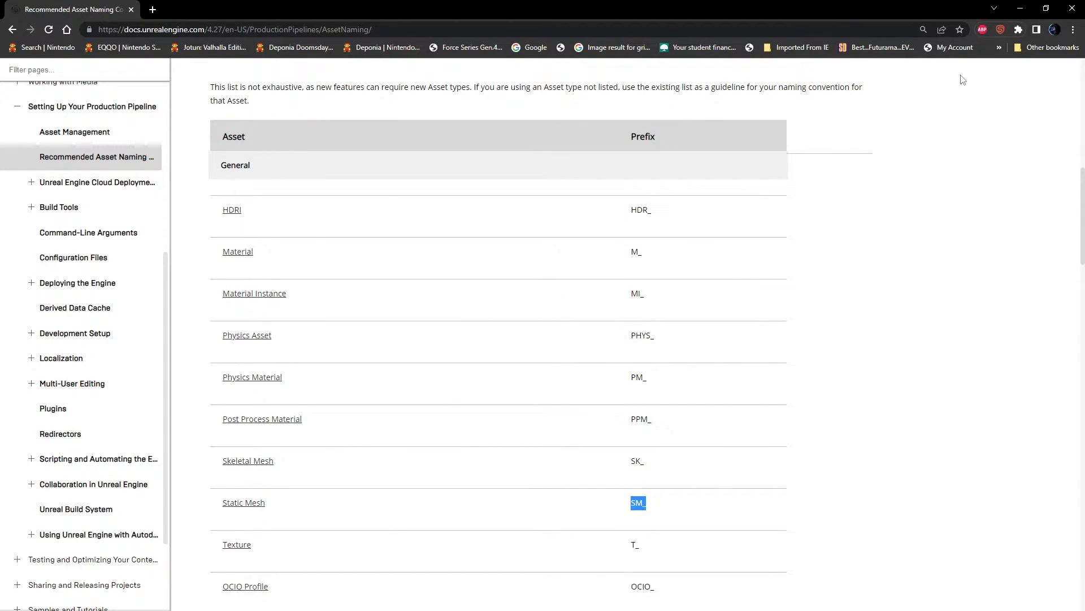
{"action": "left_click", "coordinate": [1020, 8]}
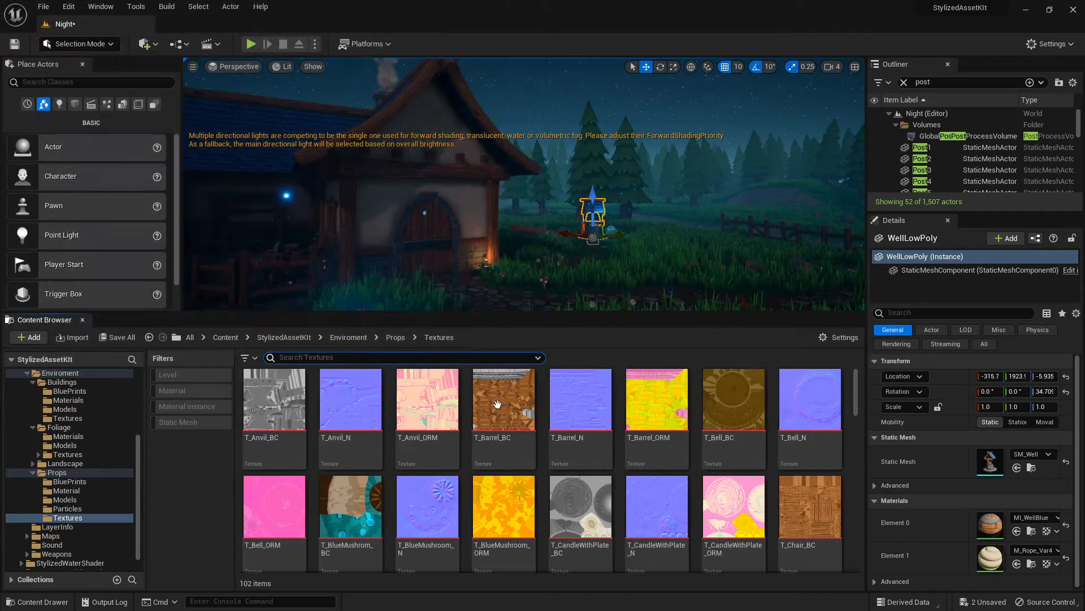
Go back to the Props folder, look inside its Models folder and return to Props
{"action": "left_click", "coordinate": [398, 337]}
{"action": "left_click", "coordinate": [390, 354]}
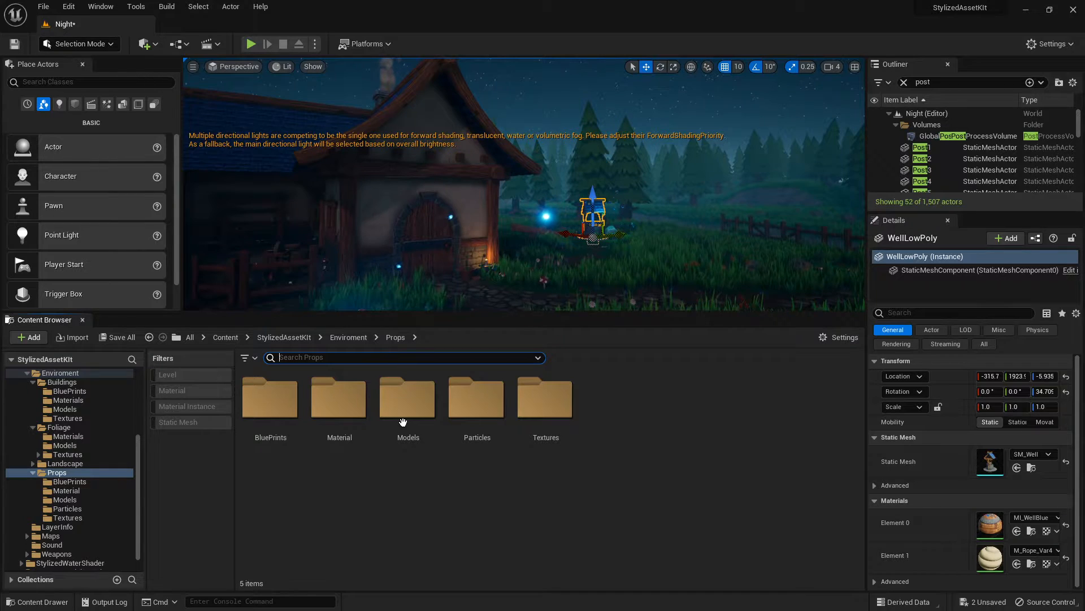
{"action": "double_click", "coordinate": [403, 415]}
{"action": "left_click", "coordinate": [399, 337]}
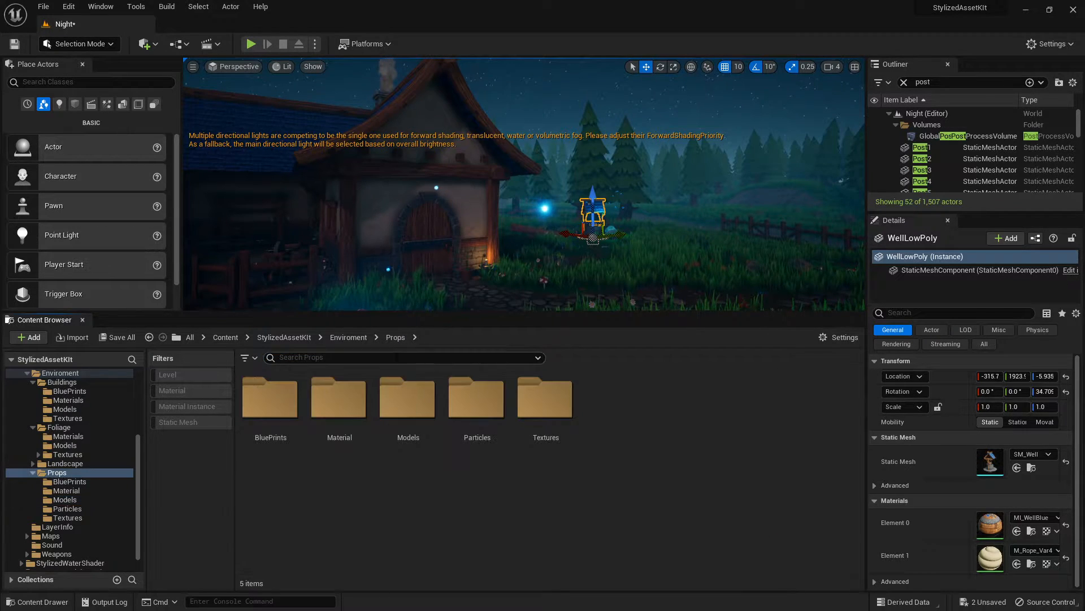
Search Props for assets with the SM_ prefix, look through them and narrow the search to SM_barrel
{"action": "type", "text": "SM_"}
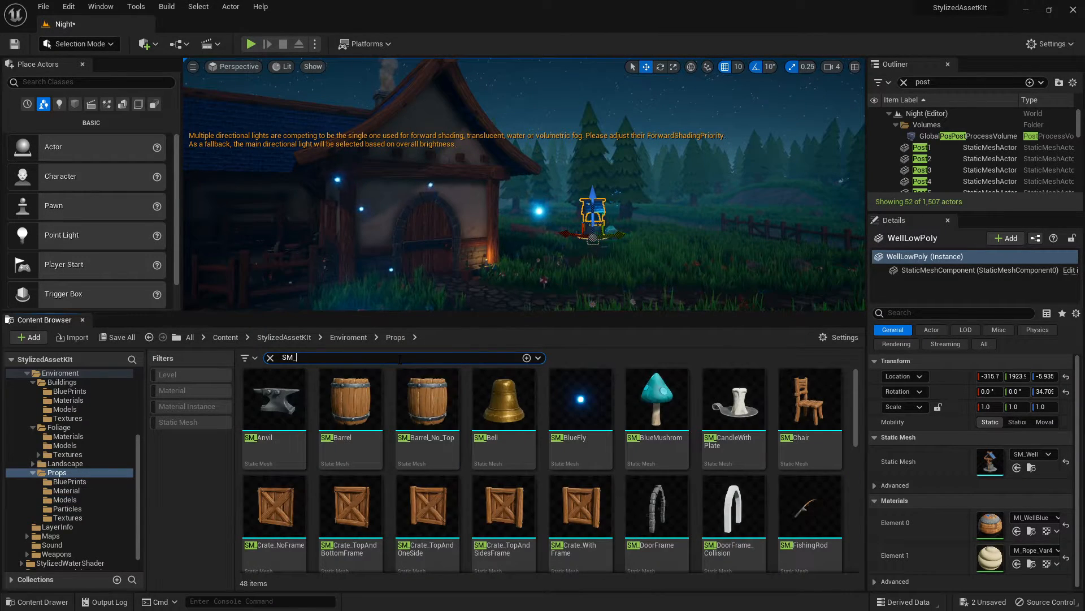
{"action": "scroll", "coordinate": [498, 407], "scroll_direction": "down", "scroll_amount": 4}
{"action": "scroll", "coordinate": [494, 432], "scroll_direction": "up", "scroll_amount": 3}
{"action": "scroll", "coordinate": [493, 433], "scroll_direction": "up", "scroll_amount": 1}
{"action": "type", "text": "barrel"}
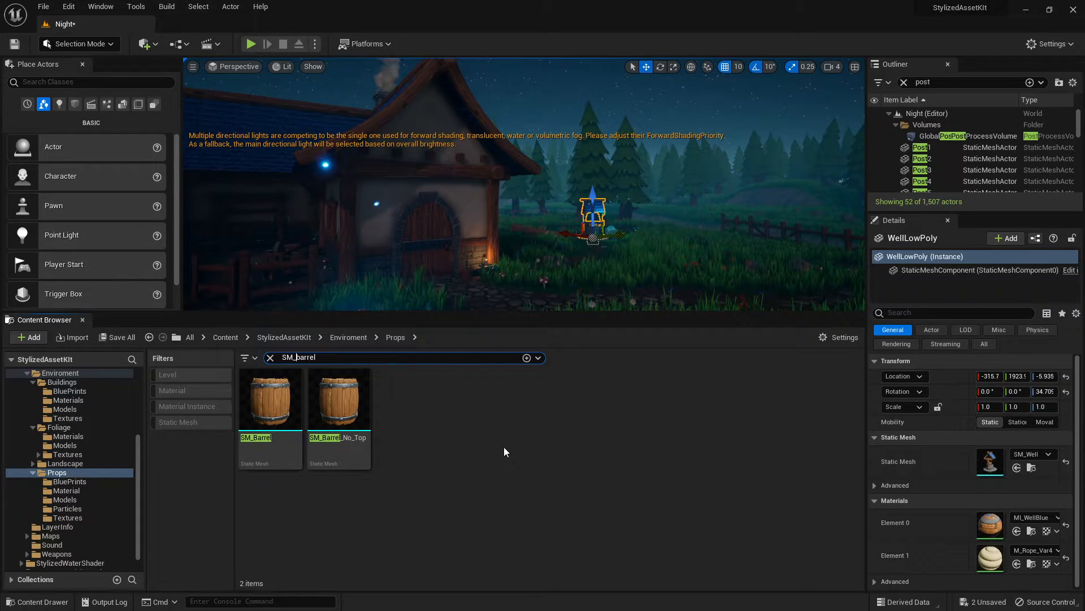
Search the Props folder for T_barrel, M_barrel and MI_barrel in turn to compare the barrel's texture and material names
{"action": "key", "text": "BackSpace"}
{"action": "type", "text": "T_"}
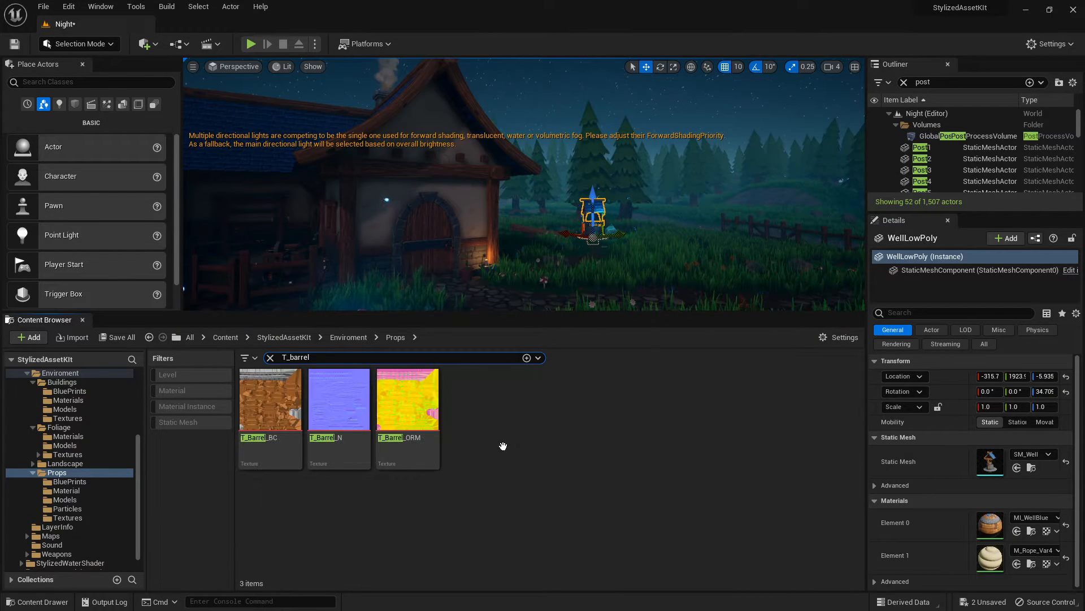
{"action": "key", "text": "BackSpace"}
{"action": "type", "text": "M"}
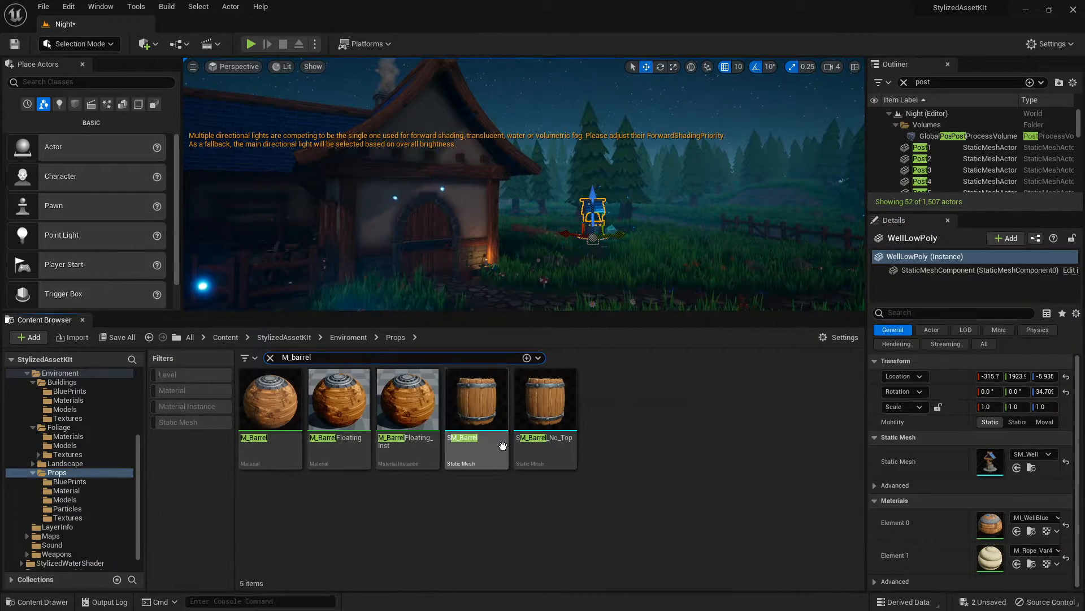
{"action": "type", "text": "MI"}
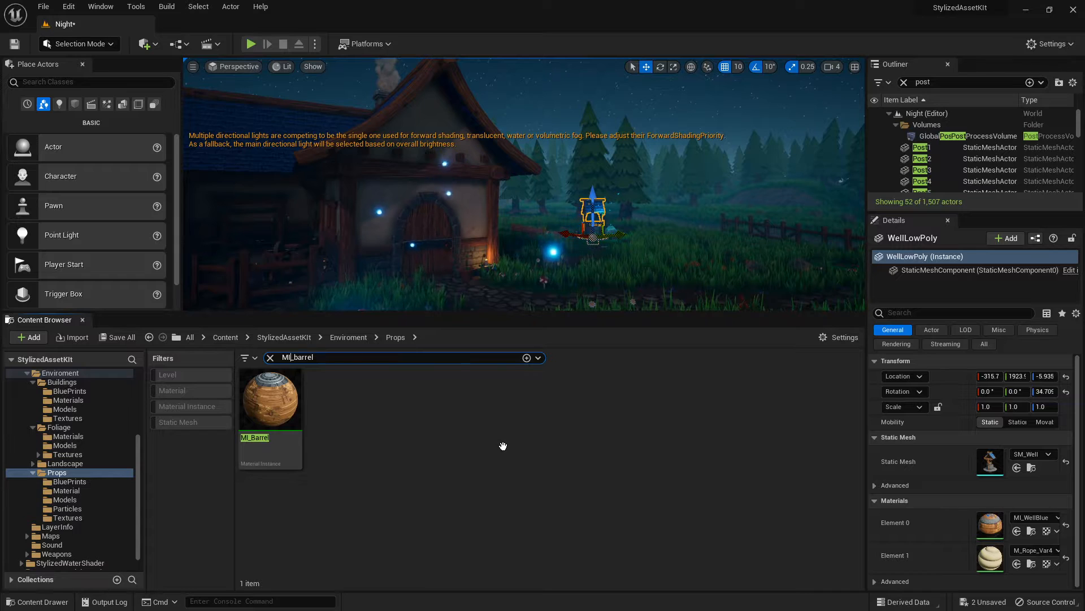
Search Props for T_barrel again and inspect the details of the T_Barrel_BC texture
{"action": "key", "text": "BackSpace"}
{"action": "key", "text": "BackSpace"}
{"action": "type", "text": "T"}
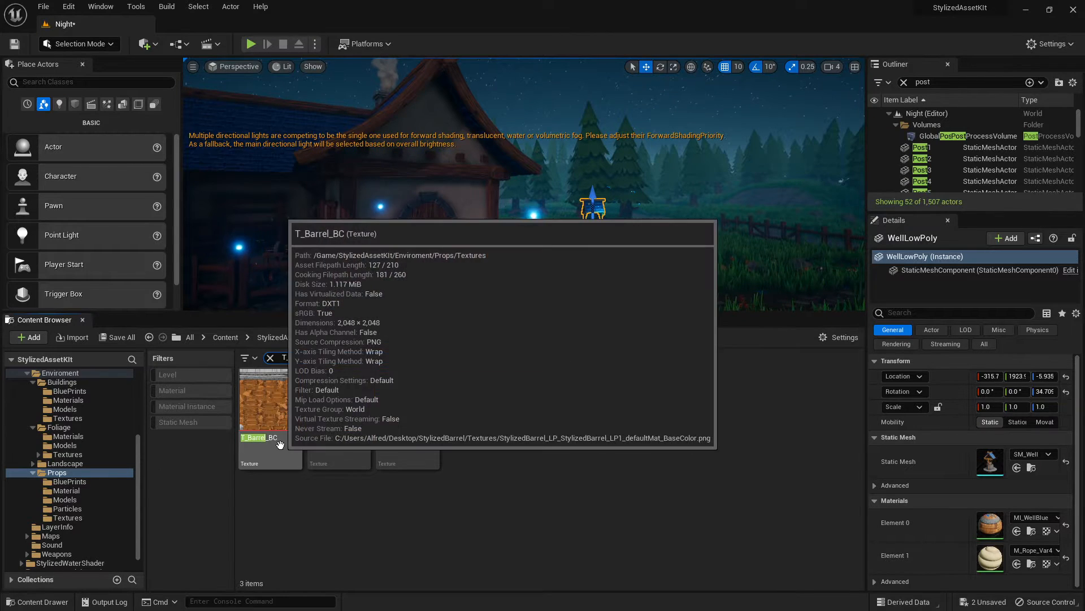
{"action": "mouse_move", "coordinate": [268, 432]}
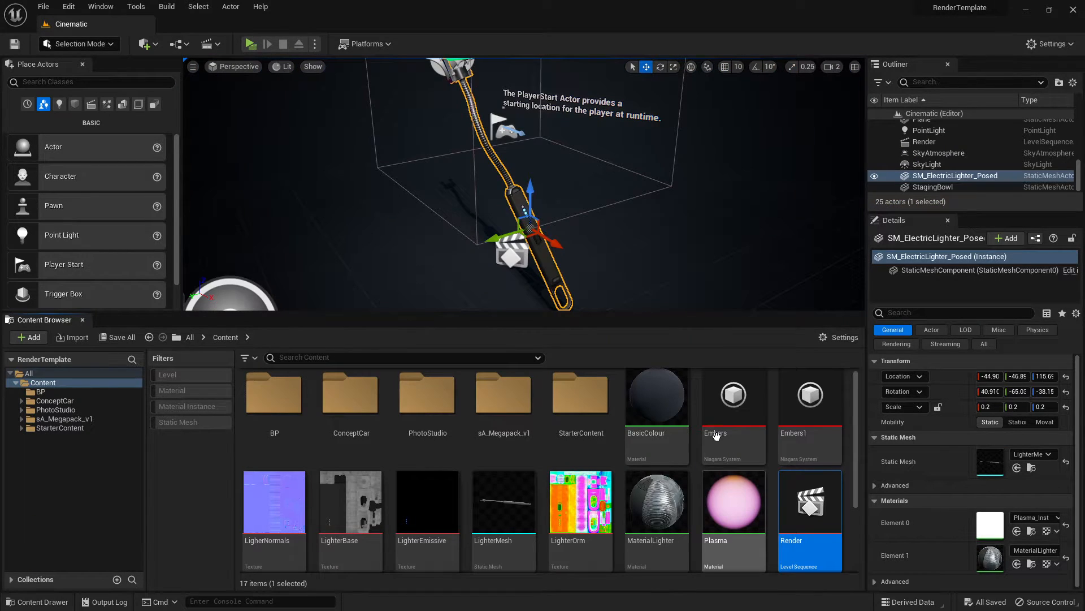
{"action": "left_click_drag", "start_coordinate": [733, 396], "coordinate": [666, 450]}
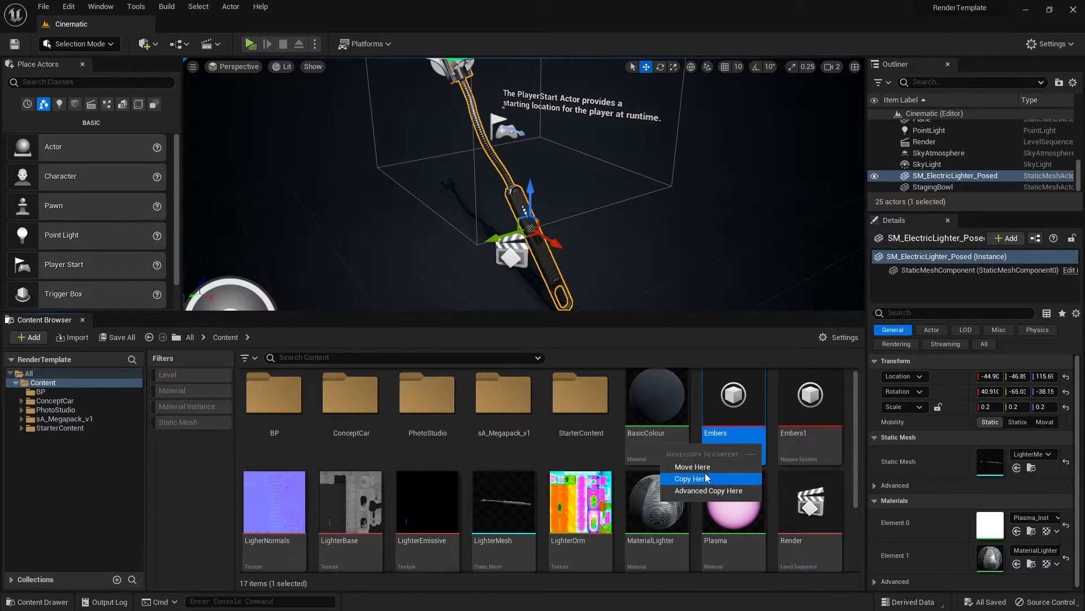
{"action": "key", "text": "Escape"}
{"action": "scroll", "coordinate": [631, 474], "scroll_direction": "down", "scroll_amount": 2}
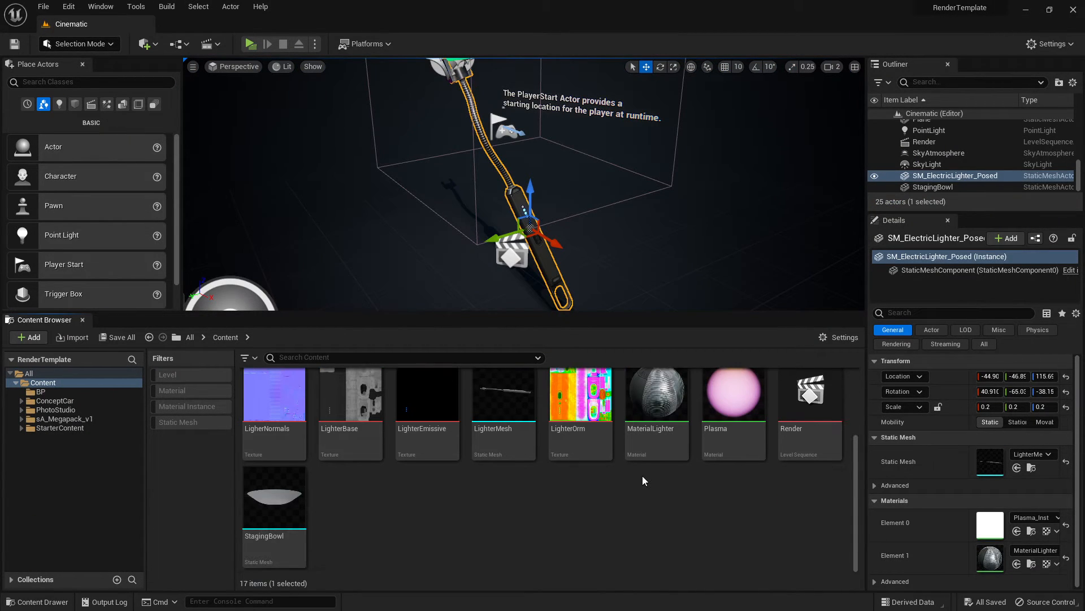
{"action": "scroll", "coordinate": [633, 502], "scroll_direction": "up", "scroll_amount": 3}
Clear the scene selection, turn on game view and inspect the electric lighter in an enlarged viewport
{"action": "left_click", "coordinate": [527, 497]}
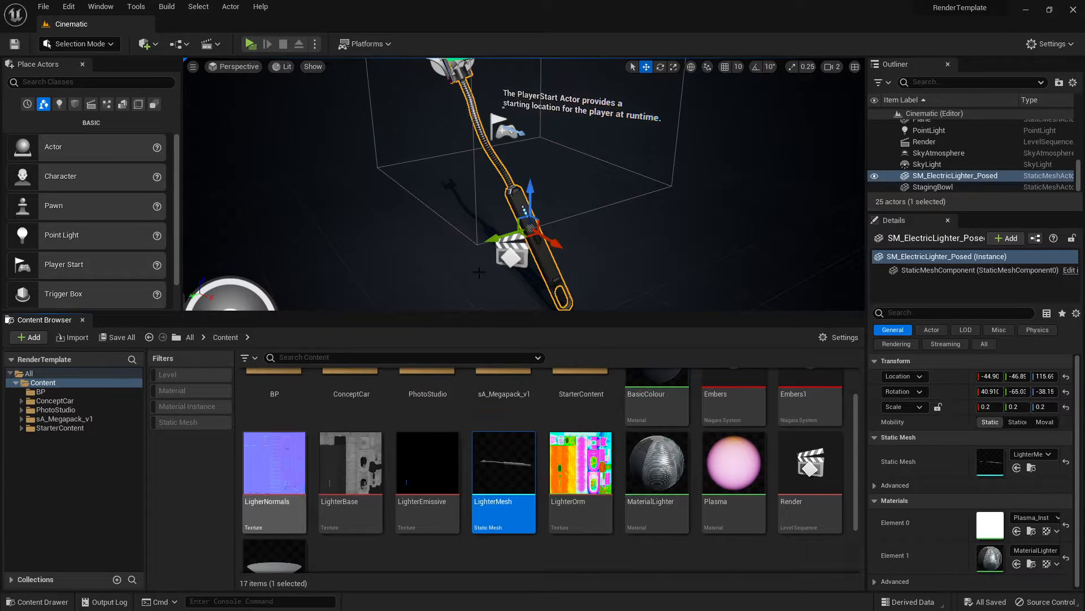
{"action": "mouse_move", "coordinate": [549, 187]}
{"action": "right_mouse_down"}
{"action": "mouse_move", "coordinate": [537, 182]}
{"action": "mouse_move", "coordinate": [557, 184]}
{"action": "right_mouse_up"}
{"action": "key", "text": "Escape"}
{"action": "key", "text": "g"}
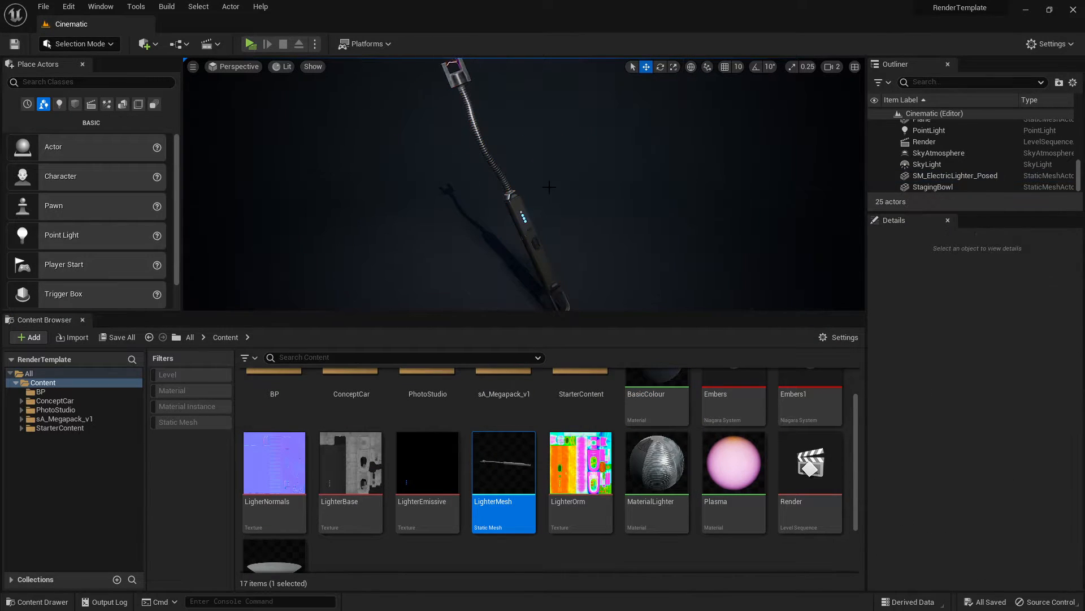
{"action": "key", "text": "F11"}
{"action": "key", "text": "F11"}
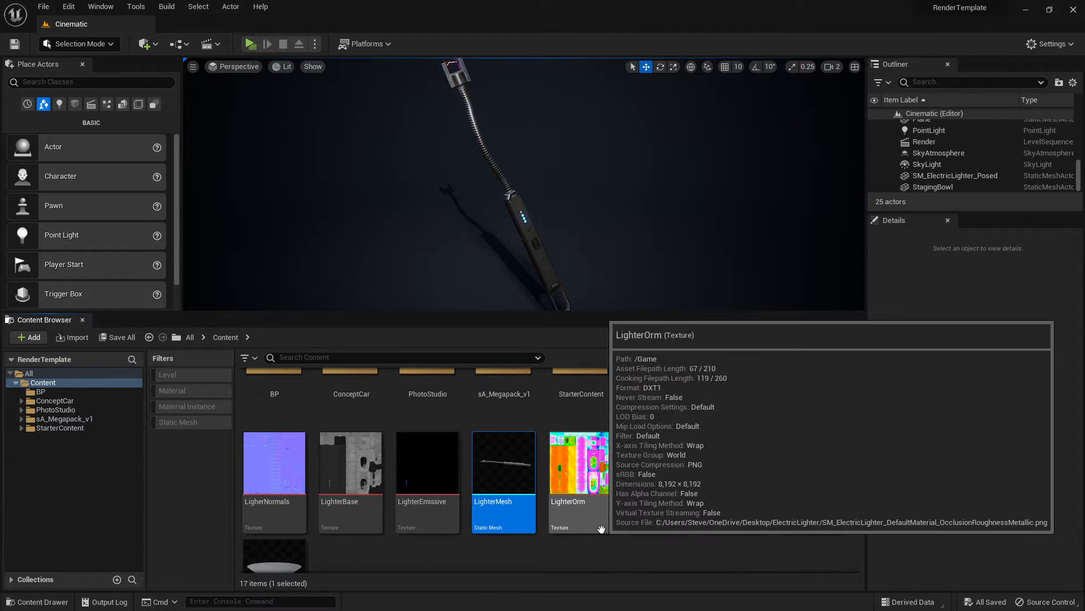
{"action": "key", "text": "F1"}
{"action": "middle_click", "coordinate": [218, 16]}
{"action": "left_click", "coordinate": [1019, 7]}
Rename the LighterMesh static mesh to SM_ElectricLighter
{"action": "left_click", "coordinate": [532, 534]}
{"action": "left_click", "coordinate": [520, 509]}
{"action": "key", "text": "F2"}
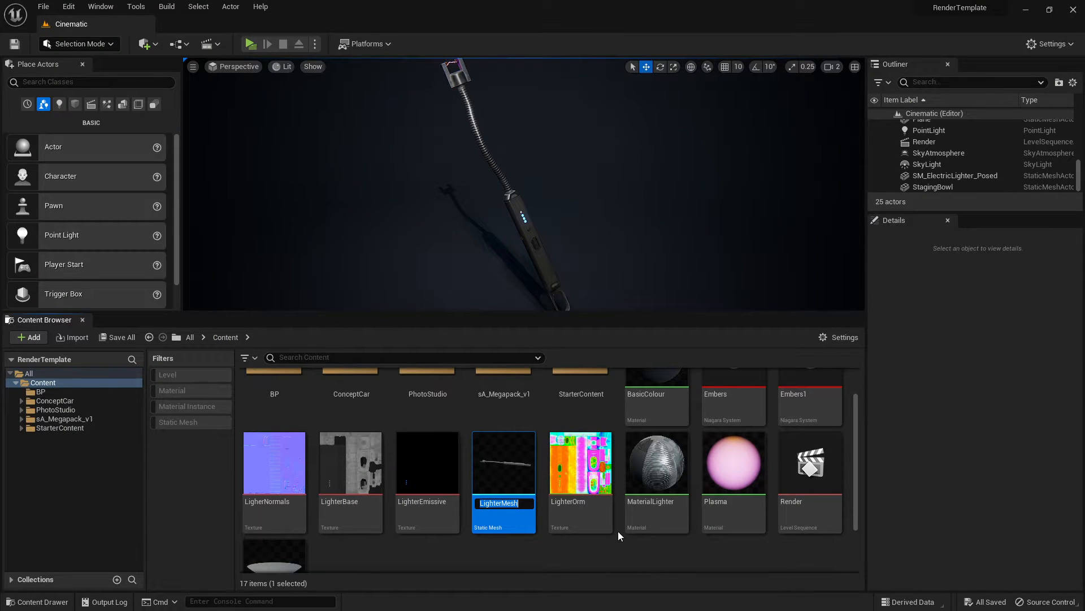
{"action": "type", "text": "SM_"}
{"action": "type", "text": "Electr"}
{"action": "type", "text": "icLighter"}
{"action": "key", "text": "Return"}
{"action": "left_click", "coordinate": [640, 528]}
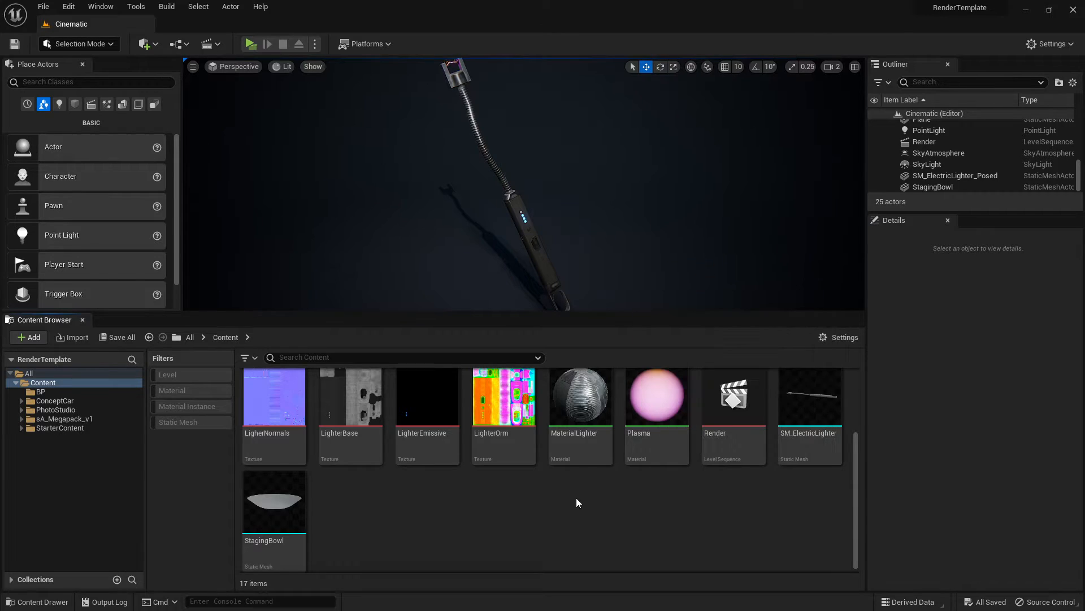
Rename the LighterOrm texture with the T_ElectricLighter base name, reusing the object name from the SM_ElectricLighter mesh
{"action": "left_click", "coordinate": [503, 418]}
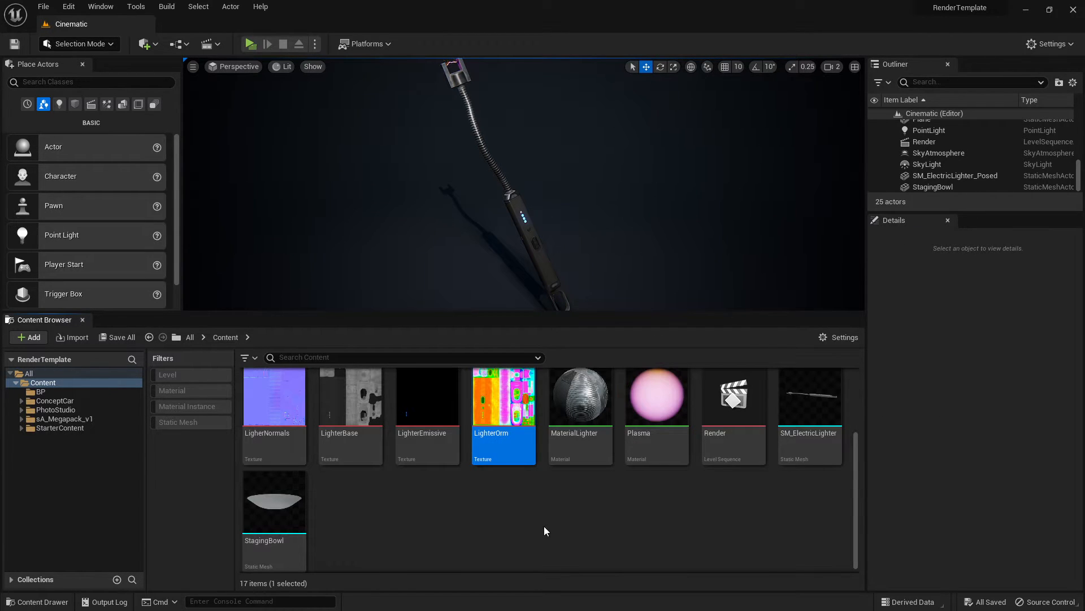
{"action": "key", "text": "F2"}
{"action": "left_click", "coordinate": [815, 530]}
{"action": "key", "text": "F2"}
{"action": "key", "text": "Right"}
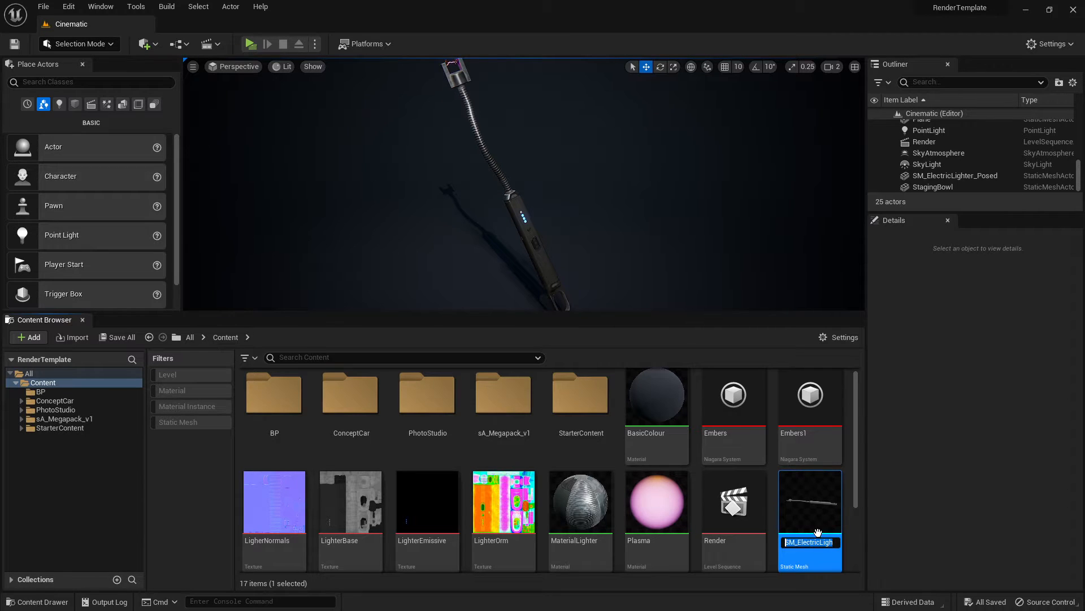
{"action": "left_click", "coordinate": [505, 565]}
{"action": "key", "text": "F2"}
{"action": "type", "text": "ElectricLigh"}
{"action": "key", "text": "BackSpace"}
{"action": "key", "text": "BackSpace"}
{"action": "key", "text": "BackSpace"}
{"action": "key", "text": "BackSpace"}
{"action": "key", "text": "BackSpace"}
{"action": "key", "text": "BackSpace"}
{"action": "key", "text": "BackSpace"}
{"action": "key", "text": "BackSpace"}
{"action": "key", "text": "BackSpace"}
{"action": "key", "text": "BackSpace"}
{"action": "key", "text": "BackSpace"}
{"action": "key", "text": "BackSpace"}
{"action": "type", "text": "T"}
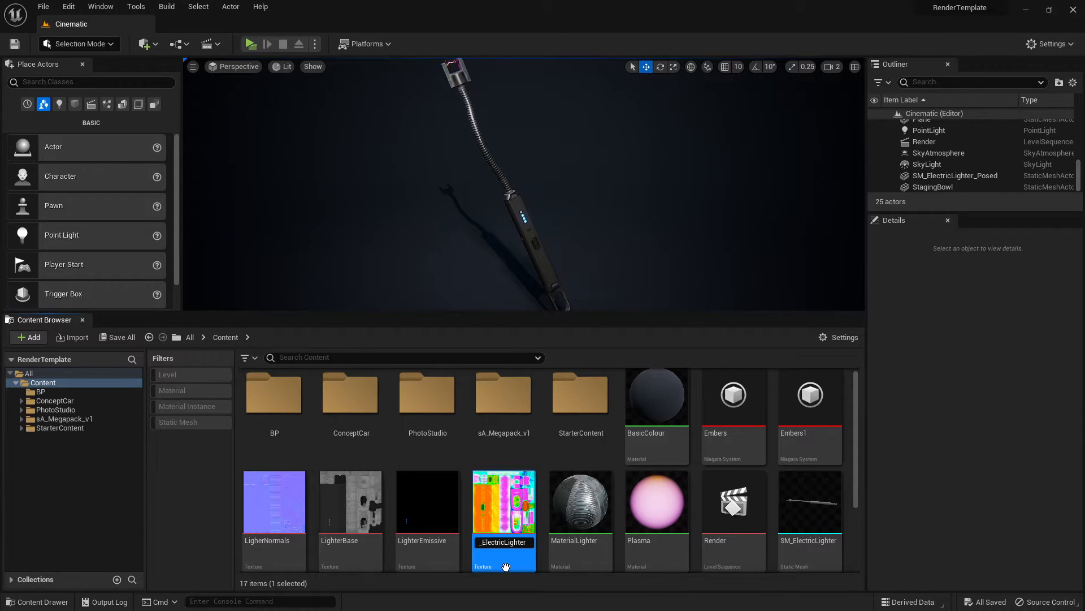
{"action": "key", "text": "Return"}
Rename the LigherNormals texture to T_ElectricLighter_N and the LighterBase texture to T_ElectricLighter_BC
{"action": "left_click", "coordinate": [284, 422]}
{"action": "key", "text": "F2"}
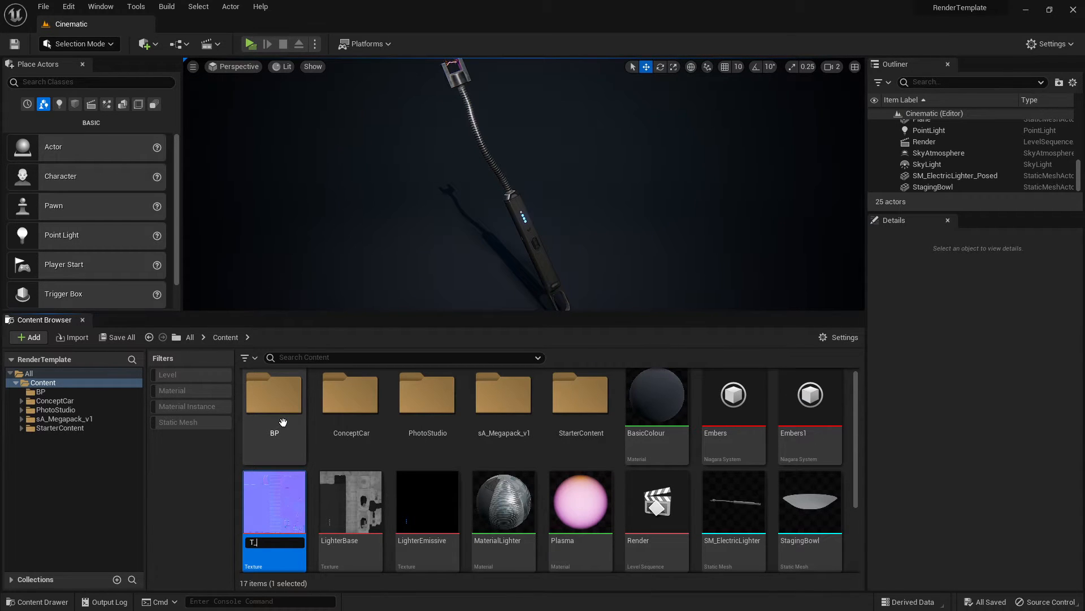
{"action": "key", "text": "Return"}
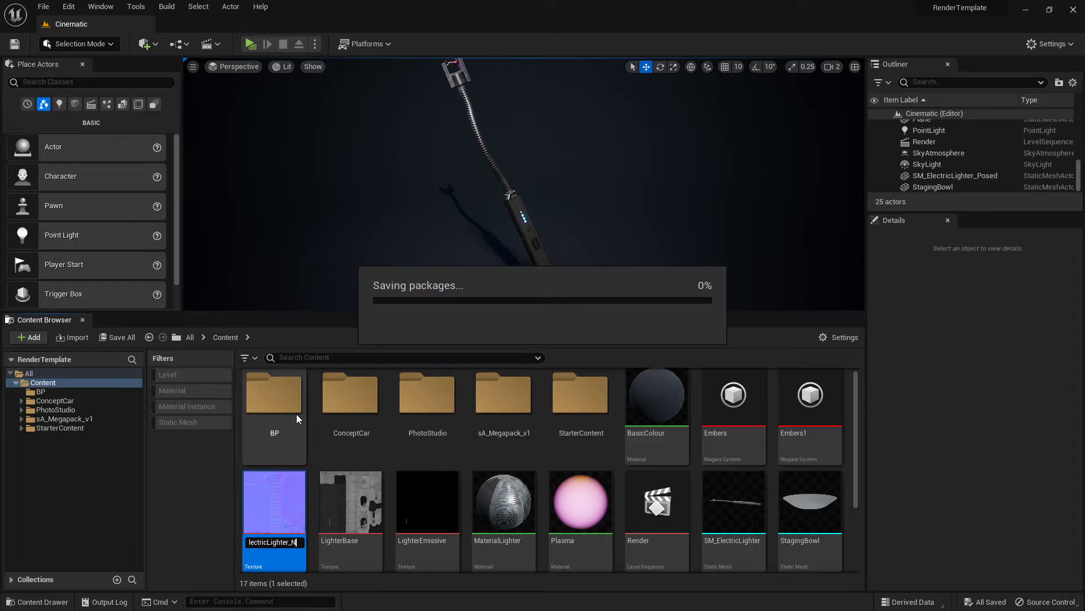
{"action": "key", "text": "F2"}
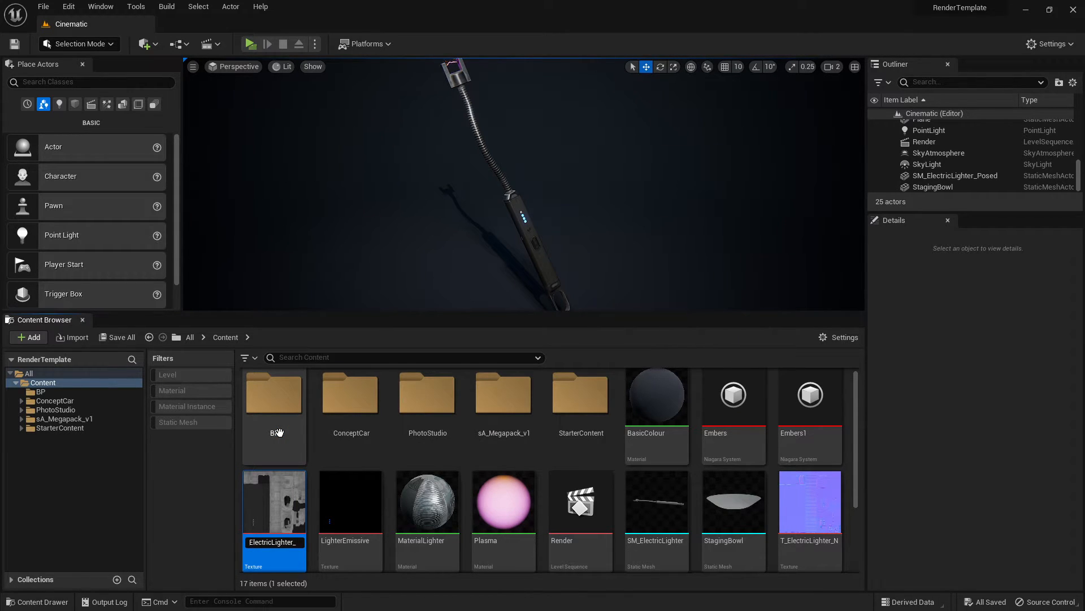
{"action": "key", "text": "Return"}
Rename the LighterEmissive texture to T_ElectricLighter_E
{"action": "left_click", "coordinate": [283, 523]}
{"action": "key", "text": "F2"}
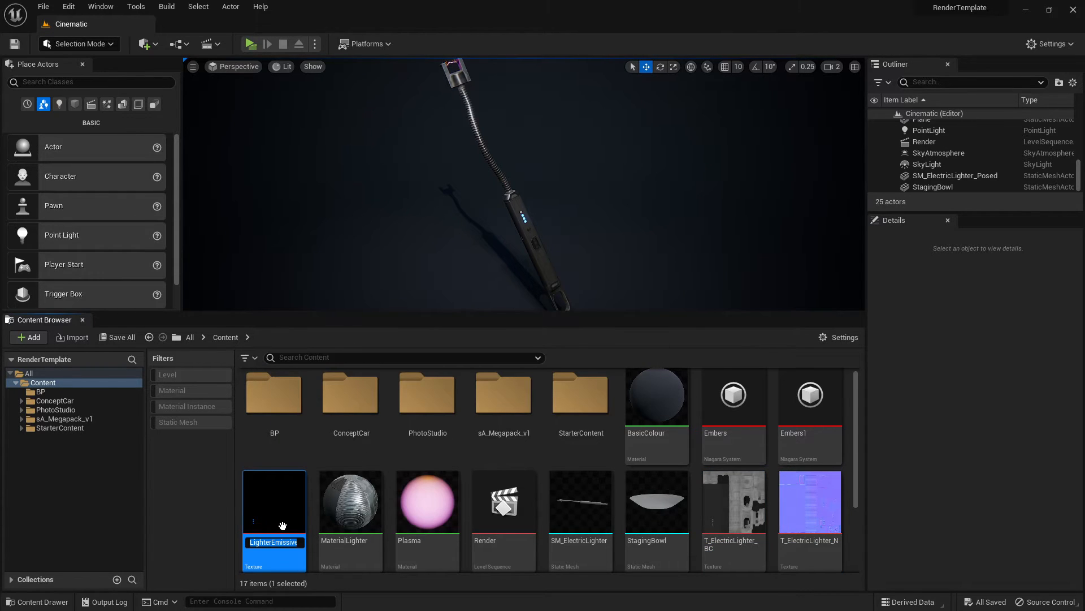
{"action": "type", "text": "T_ElectricLighter_E"}
{"action": "key", "text": "Return"}
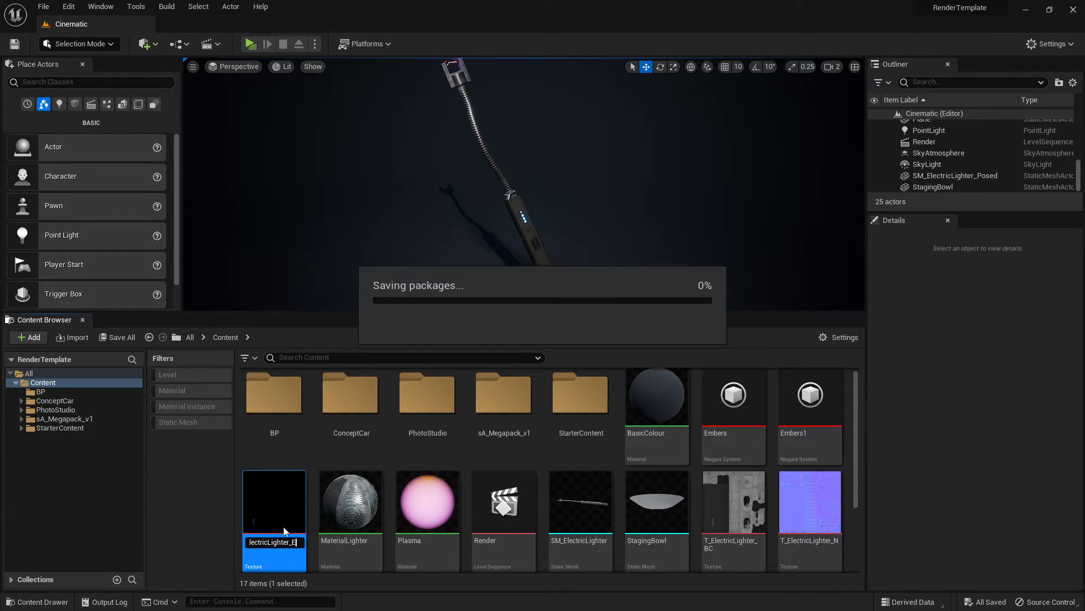
Rename the MaterialLighter material to M_ElectricLighter
{"action": "left_click", "coordinate": [283, 525]}
{"action": "key", "text": "F2"}
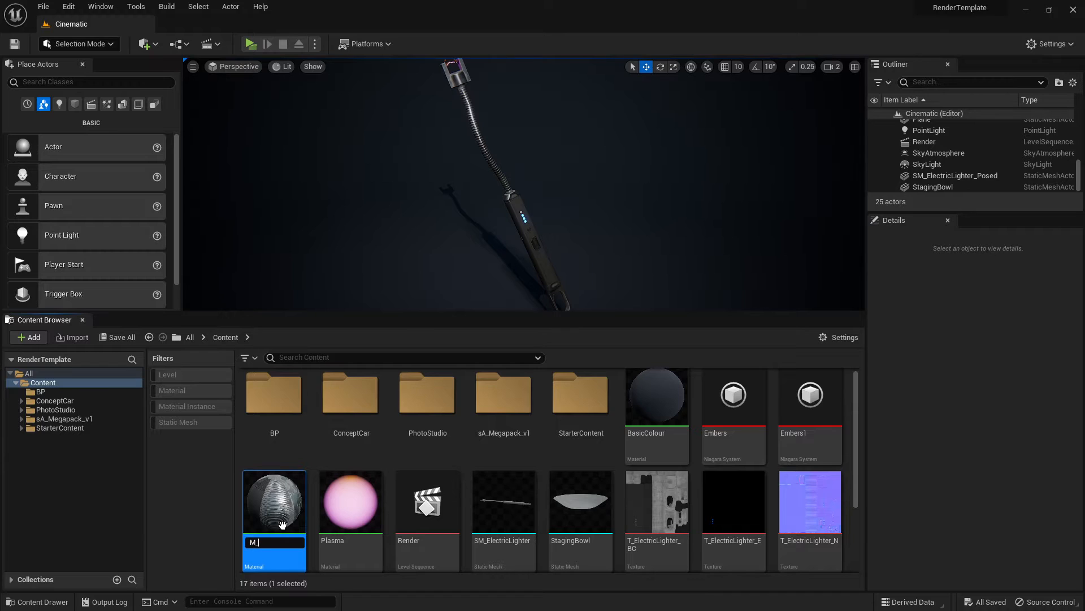
{"action": "key", "text": "BackSpace"}
{"action": "key", "text": "Return"}
Rename the Plasma material to M_Plasma
{"action": "left_click", "coordinate": [350, 526]}
{"action": "key", "text": "F2"}
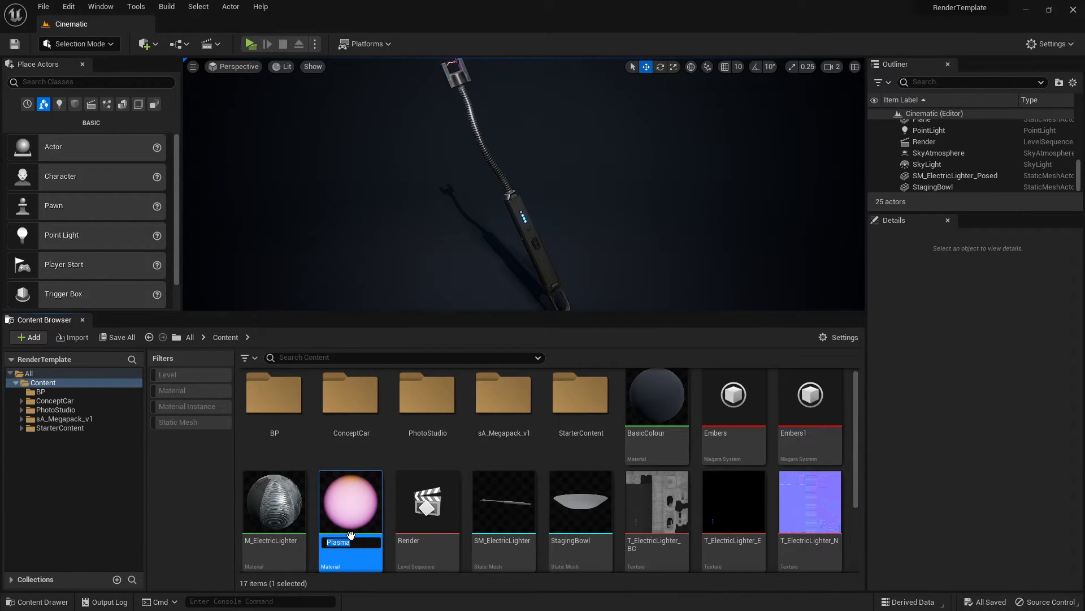
{"action": "type", "text": "M_"}
{"action": "key", "text": "Return"}
Create a new folder named ElectricLighter in the Content directory
{"action": "scroll", "coordinate": [619, 483], "scroll_direction": "down", "scroll_amount": 2}
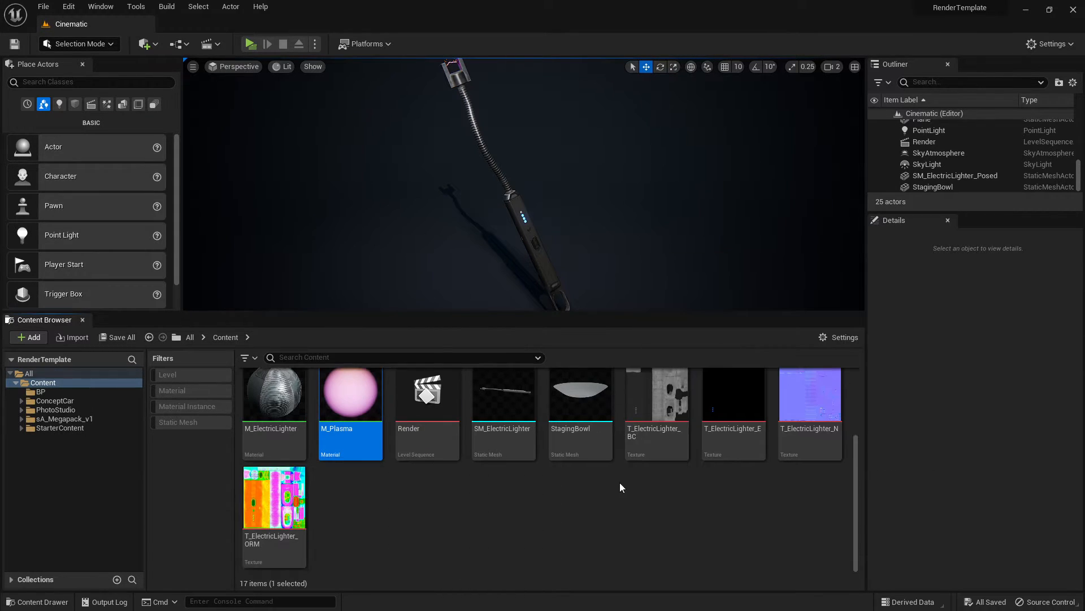
{"action": "scroll", "coordinate": [565, 537], "scroll_direction": "down", "scroll_amount": 2}
{"action": "right_click", "coordinate": [522, 529]}
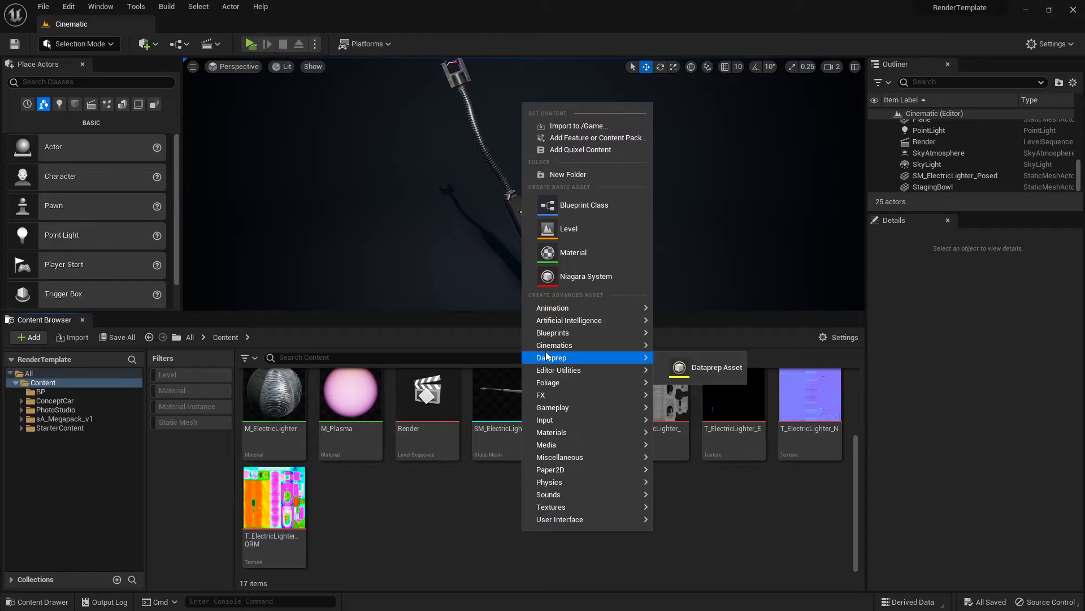
{"action": "left_click", "coordinate": [567, 175]}
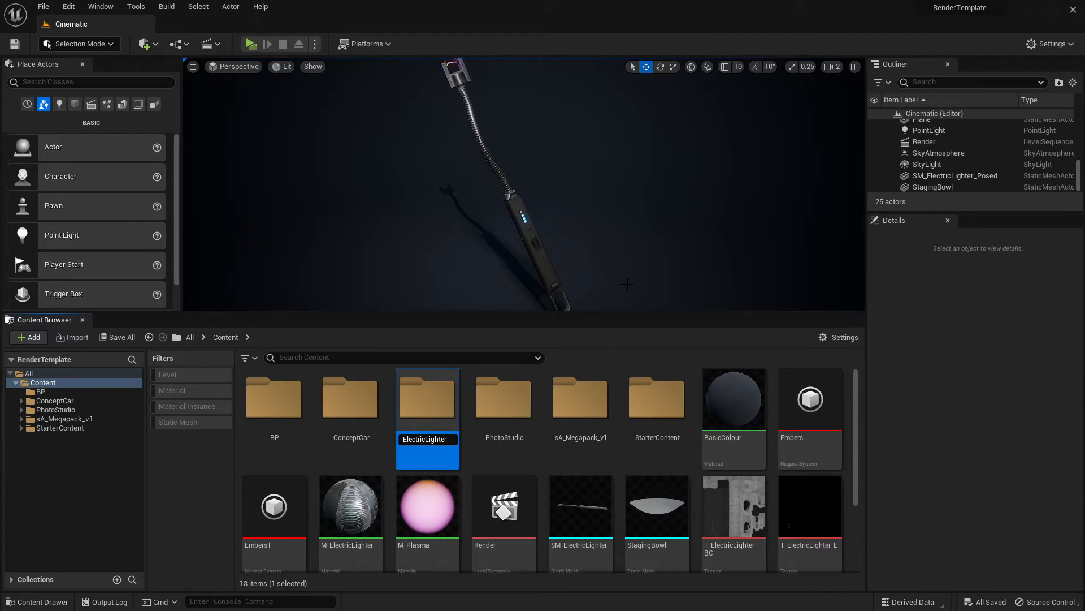
{"action": "key", "text": "Return"}
Create a Props subfolder inside the ElectricLighter folder
{"action": "double_click", "coordinate": [427, 404]}
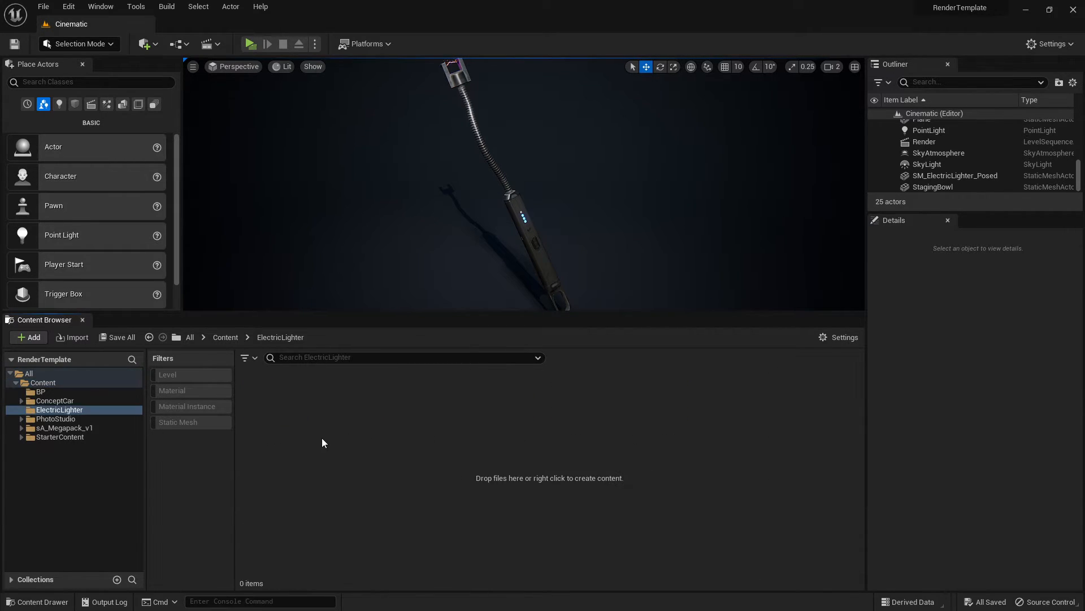
{"action": "right_click", "coordinate": [323, 442]}
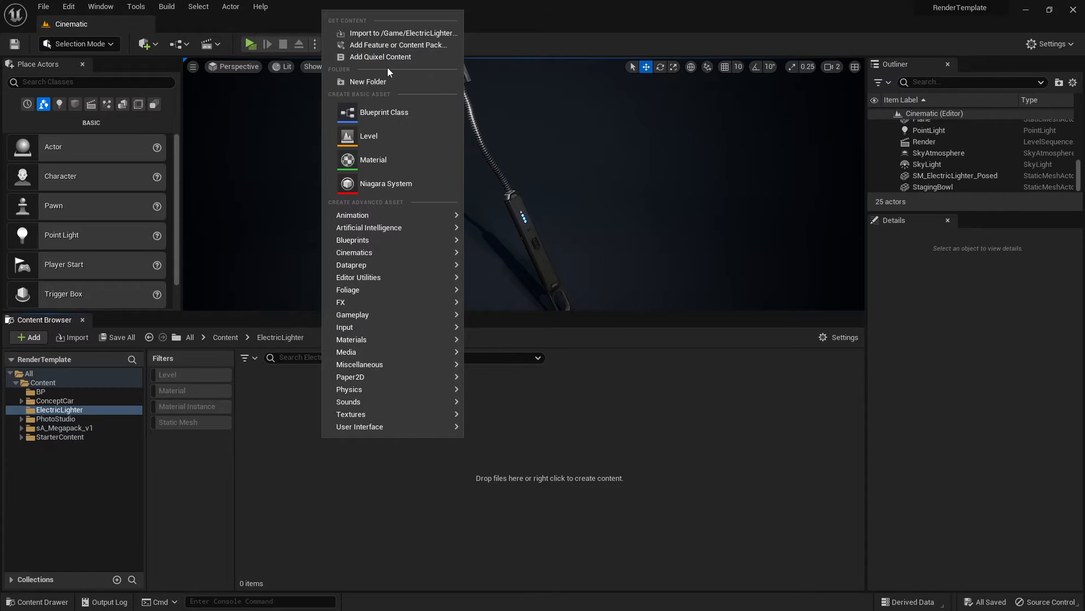
{"action": "left_click", "coordinate": [388, 81]}
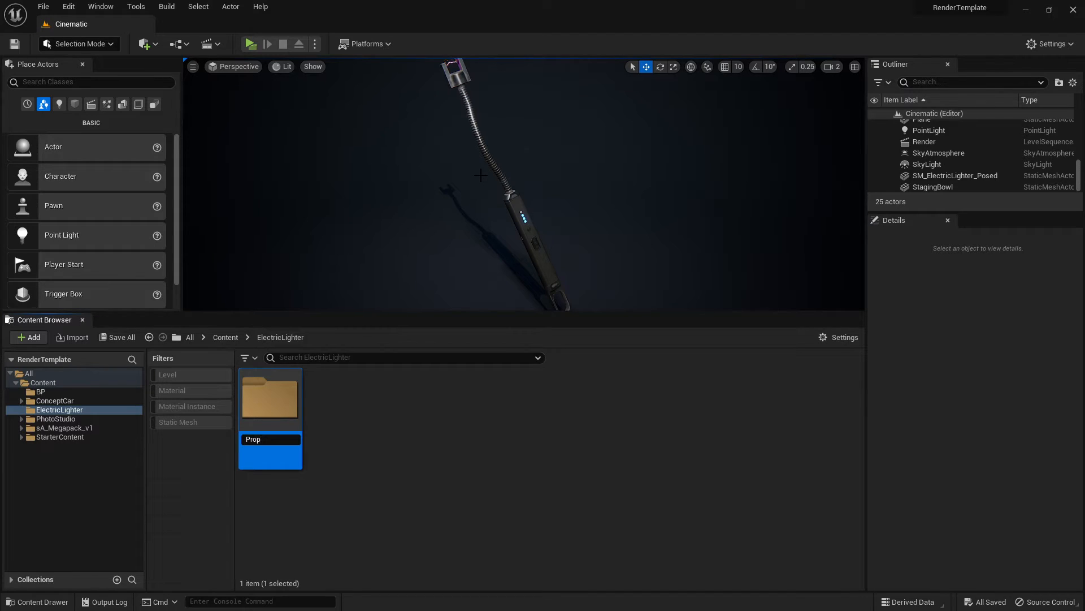
{"action": "key", "text": "Return"}
Create Materials and Textures subfolders inside the Props folder
{"action": "double_click", "coordinate": [270, 398]}
{"action": "right_click", "coordinate": [349, 430]}
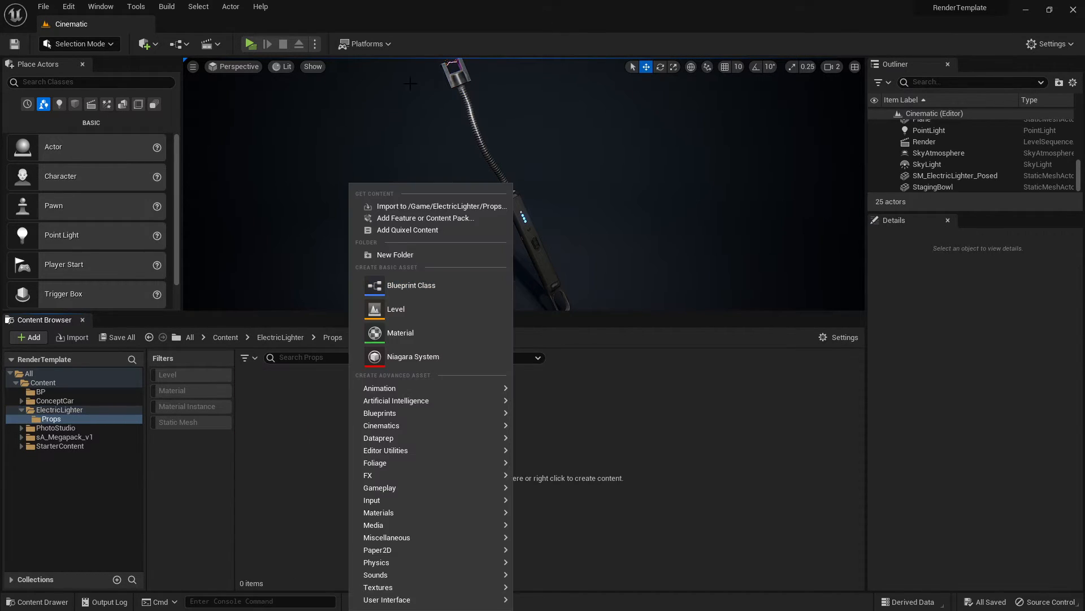
{"action": "left_click", "coordinate": [417, 256]}
{"action": "key", "text": "Return"}
{"action": "right_click", "coordinate": [419, 501]}
{"action": "left_click", "coordinate": [473, 151]}
{"action": "type", "text": "Textures"}
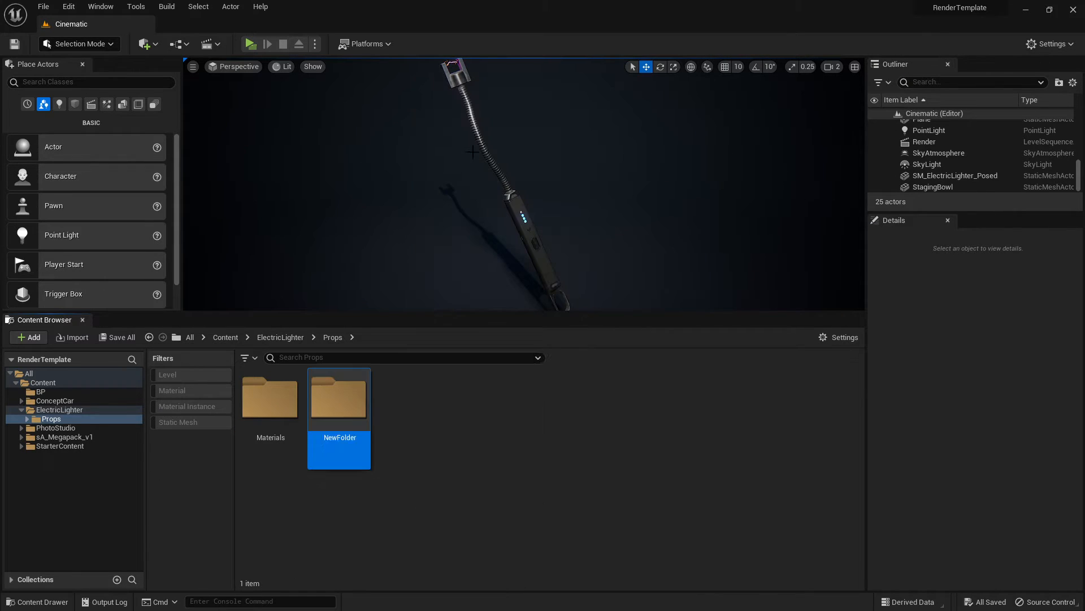
{"action": "key", "text": "Return"}
Add a third subfolder named Models inside the Props folder
{"action": "right_click", "coordinate": [681, 552]}
{"action": "left_click", "coordinate": [714, 193]}
{"action": "type", "text": "Static"}
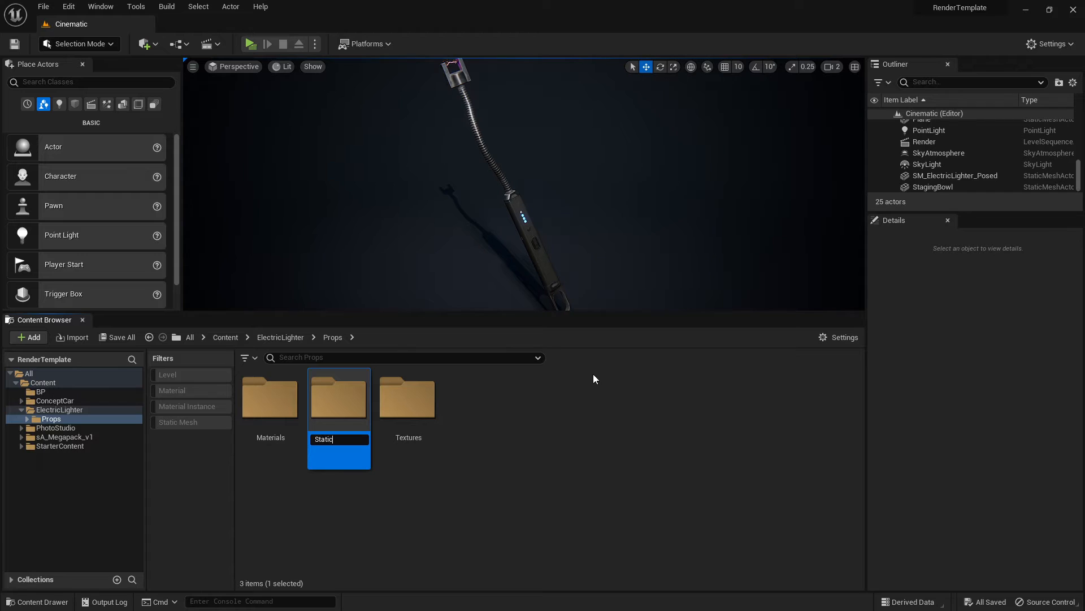
{"action": "key", "text": "BackSpace"}
{"action": "key", "text": "BackSpace"}
{"action": "key", "text": "BackSpace"}
{"action": "key", "text": "BackSpace"}
{"action": "key", "text": "BackSpace"}
{"action": "type", "text": "Models"}
{"action": "key", "text": "Return"}
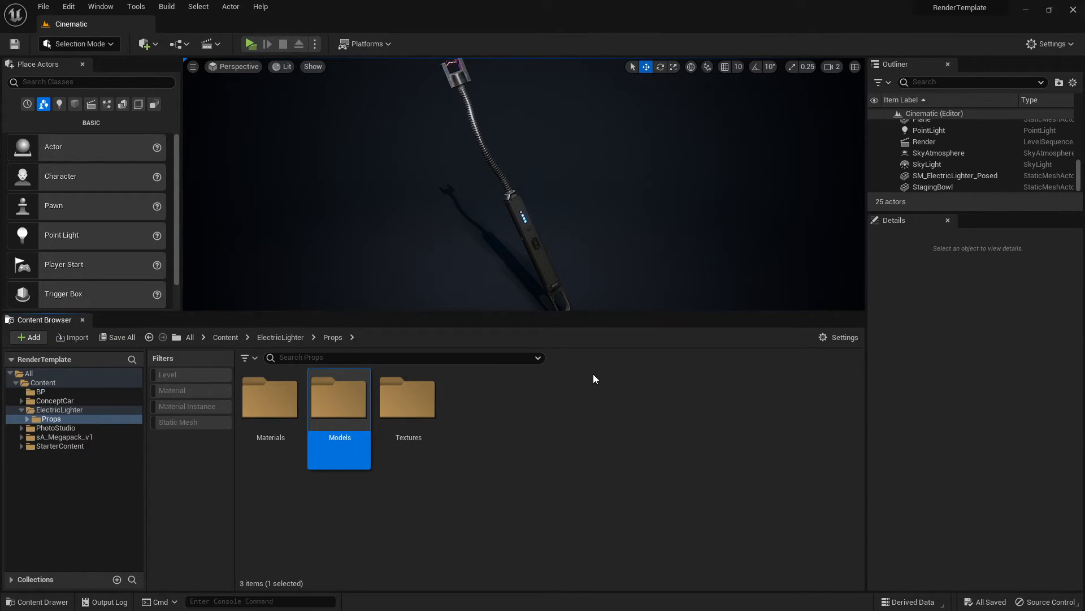
Move the M_ElectricLighter and M_Plasma materials from Content into the ElectricLighter/Props/Materials folder
{"action": "left_click", "coordinate": [226, 338]}
{"action": "left_click", "coordinate": [27, 418]}
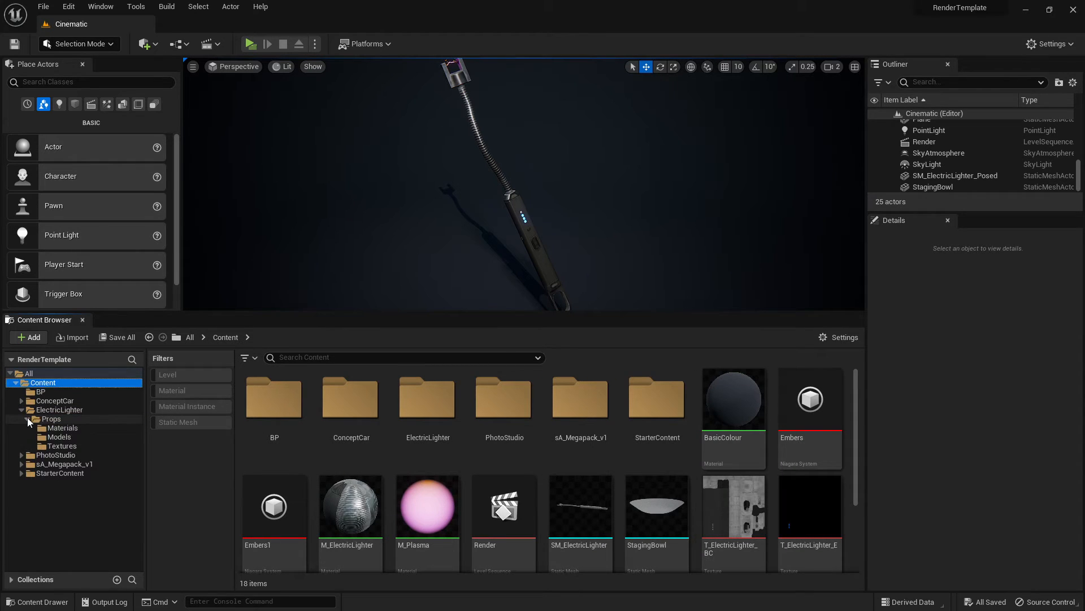
{"action": "left_click", "coordinate": [444, 507]}
{"action": "left_click", "coordinate": [365, 517], "text": "ctrl"}
{"action": "left_click_drag", "start_coordinate": [365, 517], "coordinate": [73, 427]}
{"action": "left_click", "coordinate": [106, 450]}
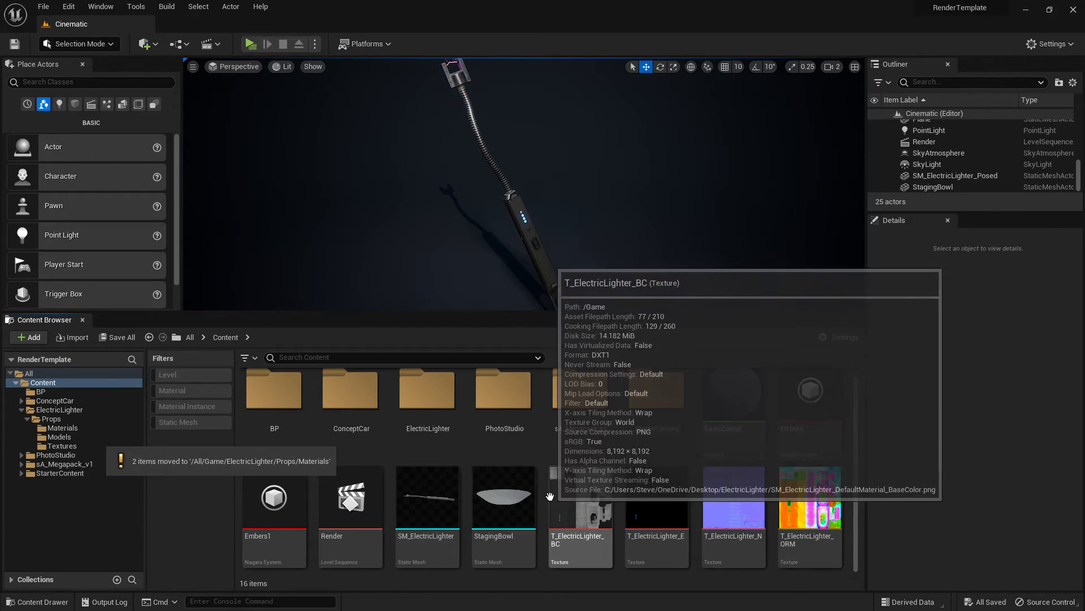
Move the BC, E, N and ORM lighter textures into the Props/Textures folder and the SM_ElectricLighter mesh into Props/Models
{"action": "scroll", "coordinate": [599, 500], "scroll_direction": "down", "scroll_amount": 1}
{"action": "left_click", "coordinate": [599, 500]}
{"action": "left_click", "coordinate": [810, 498], "text": "shift"}
{"action": "left_click_drag", "start_coordinate": [805, 491], "coordinate": [79, 446]}
{"action": "left_click", "coordinate": [114, 469]}
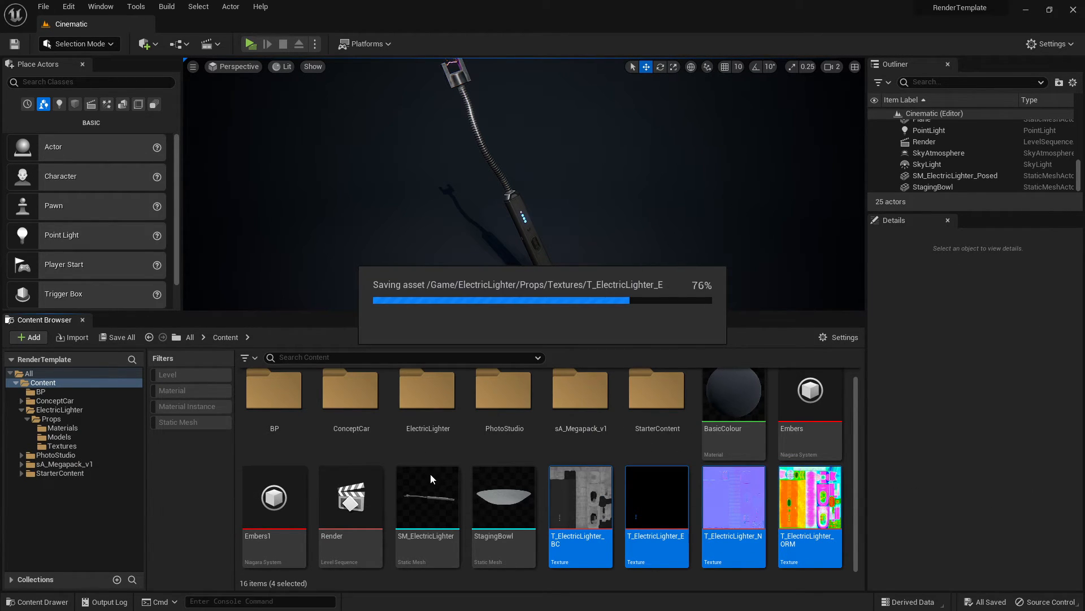
{"action": "left_click_drag", "start_coordinate": [423, 488], "coordinate": [76, 439]}
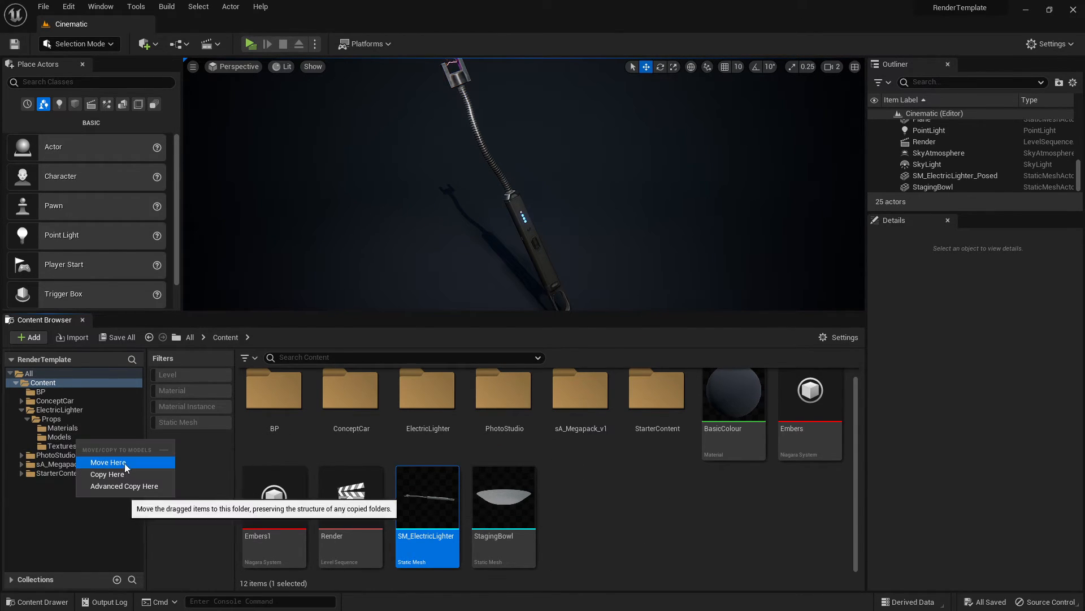
{"action": "left_click", "coordinate": [164, 461]}
Search the ElectricLighter folder for assets by the prefixes SM_ and T_
{"action": "left_click", "coordinate": [50, 410]}
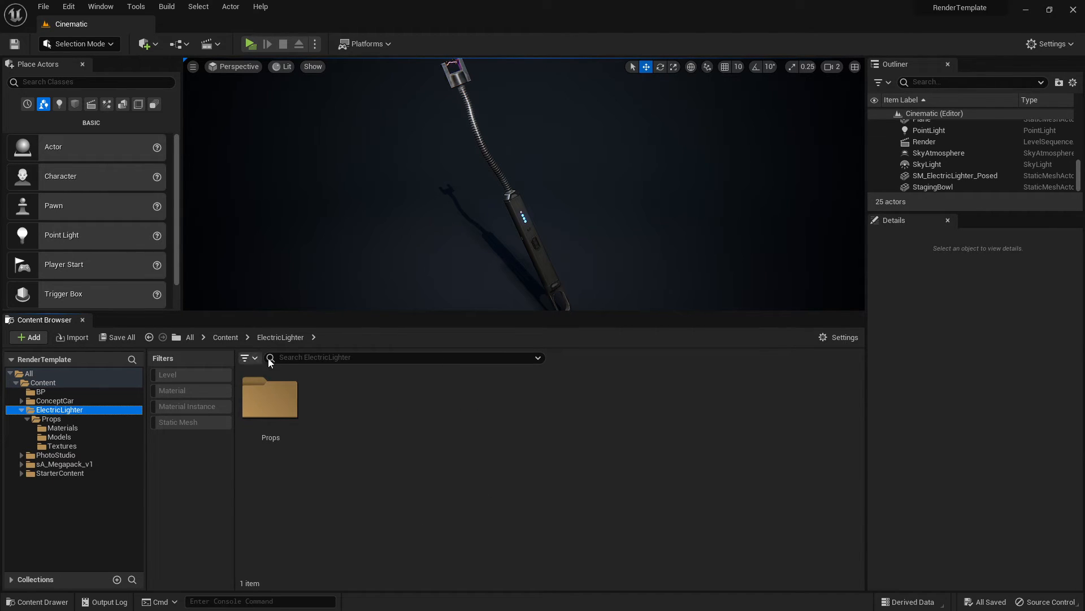
{"action": "left_click", "coordinate": [363, 355]}
{"action": "type", "text": "SM_"}
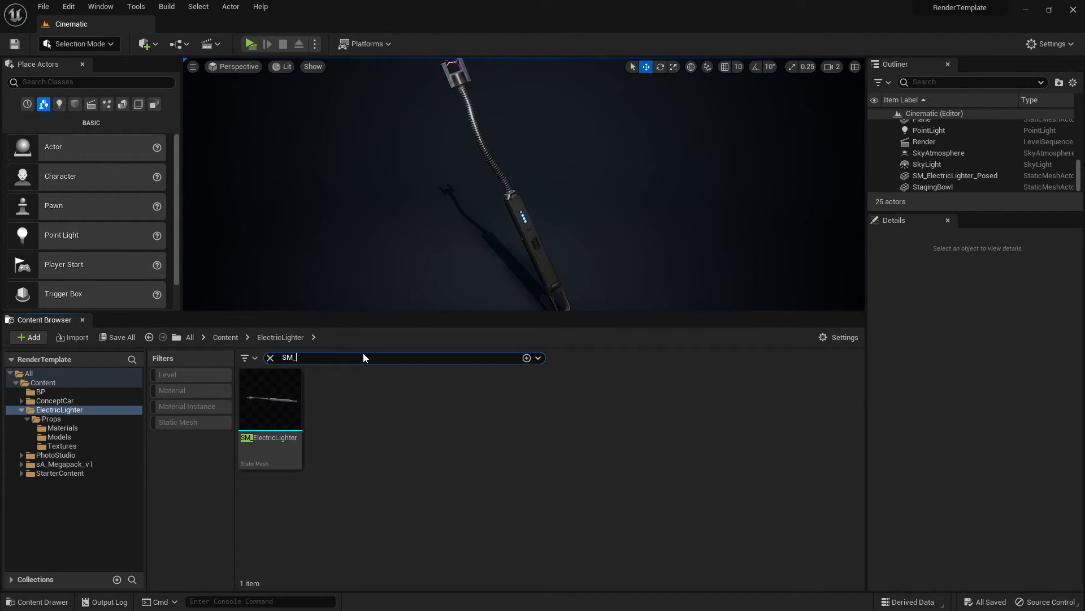
{"action": "key", "text": "BackSpace"}
{"action": "key", "text": "BackSpace"}
{"action": "key", "text": "BackSpace"}
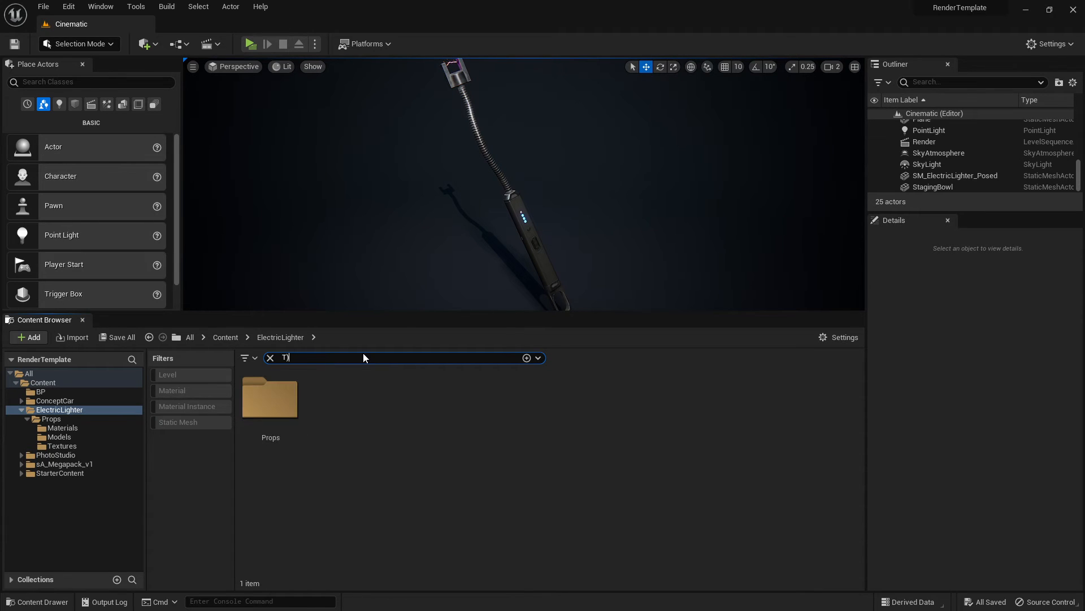
{"action": "type", "text": "T_"}
Search the ElectricLighter folder for assets by the prefixes M_ and MI_
{"action": "key", "text": "BackSpace"}
{"action": "key", "text": "BackSpace"}
{"action": "type", "text": "M_"}
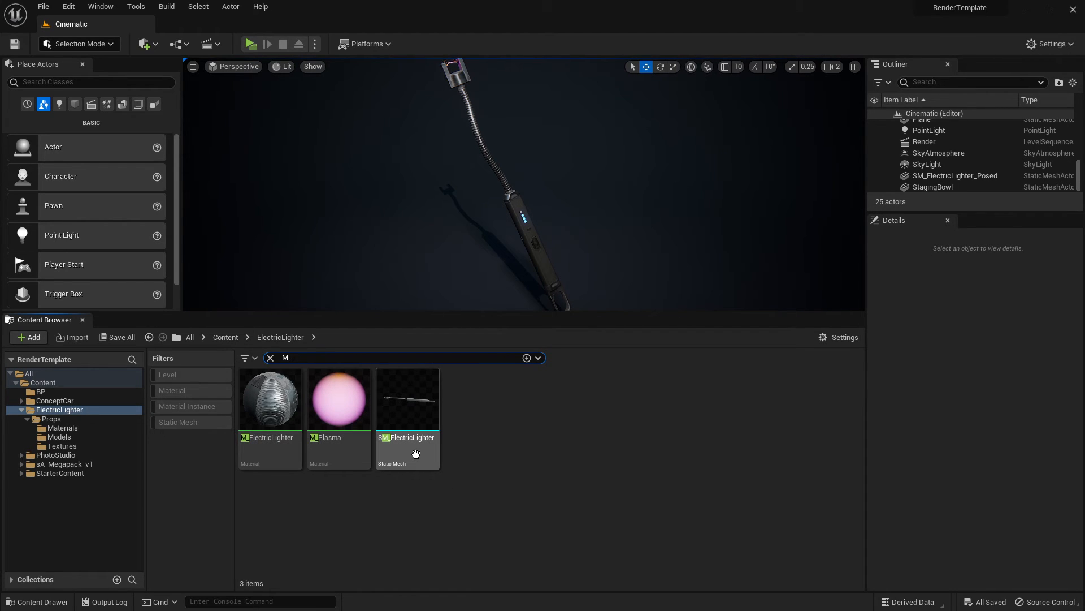
{"action": "key", "text": "BackSpace"}
{"action": "key", "text": "BackSpace"}
{"action": "type", "text": "MI_"}
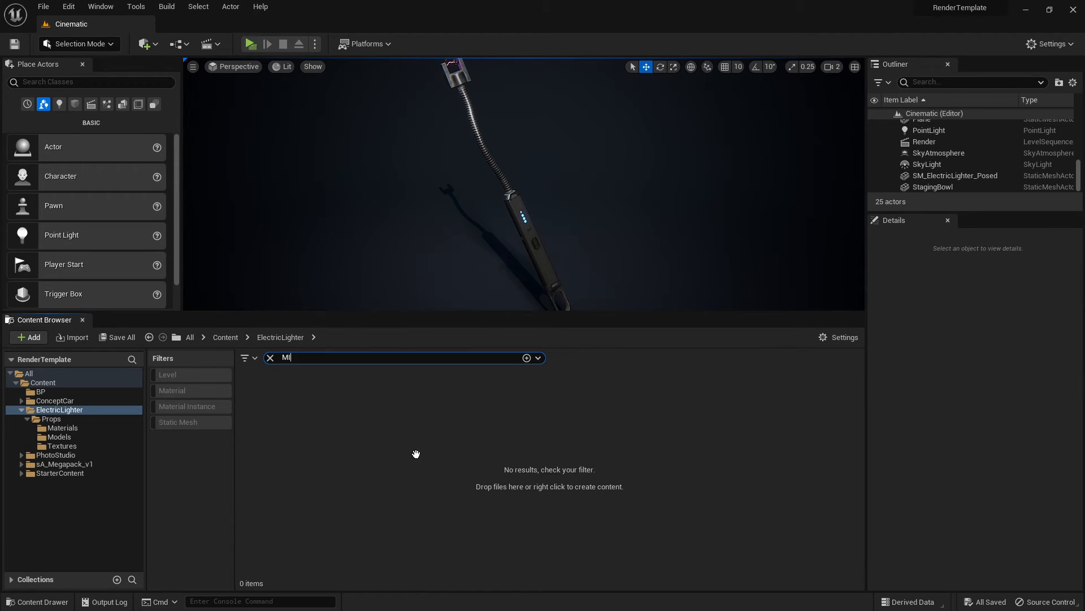
Search the ElectricLighter folder for textures by the suffixes _N and _ORM, and clear the search text
{"action": "key", "text": "BackSpace"}
{"action": "key", "text": "BackSpace"}
{"action": "type", "text": "_N"}
{"action": "type", "text": "ORM"}
{"action": "key", "text": "BackSpace"}
{"action": "key", "text": "BackSpace"}
{"action": "key", "text": "BackSpace"}
{"action": "key", "text": "BackSpace"}
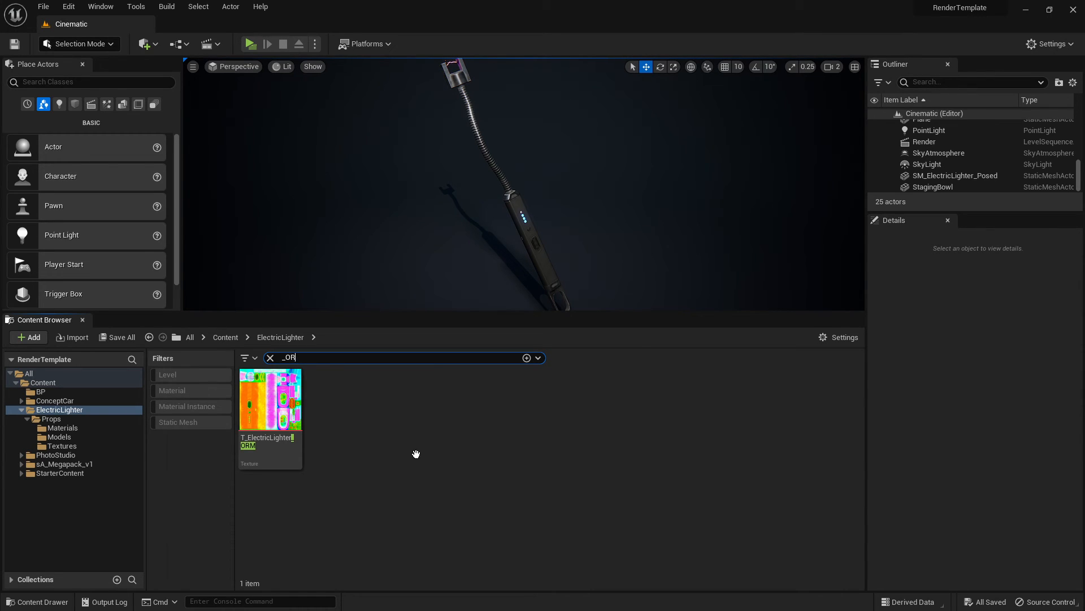